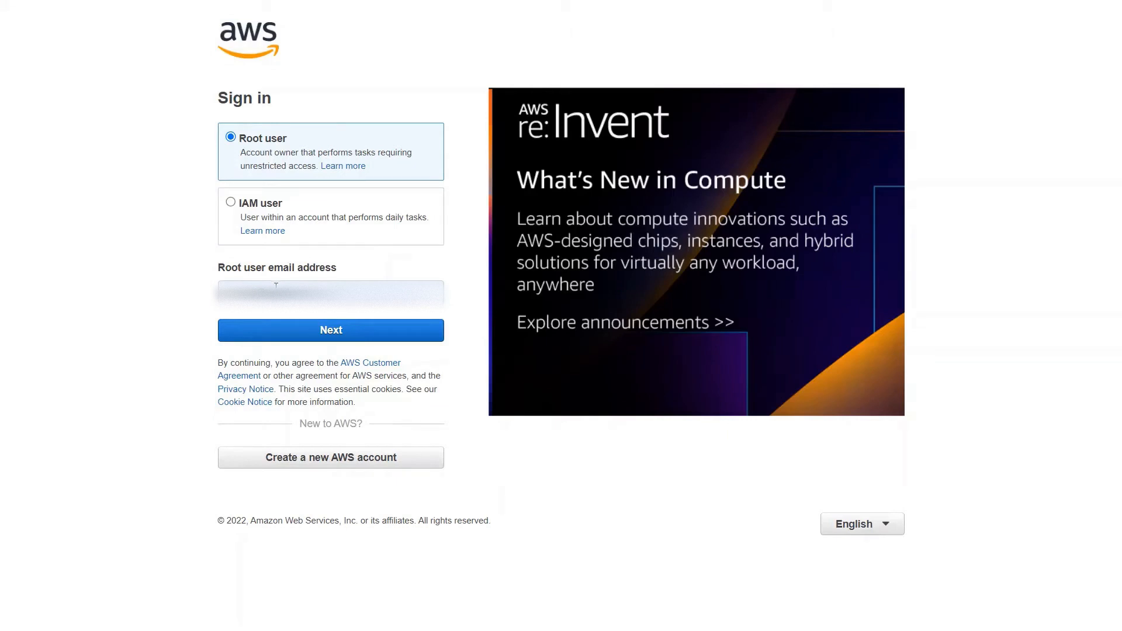
- Continue the root sign-in, pass the security check characters, and sign in with the saved password
click(349, 331)
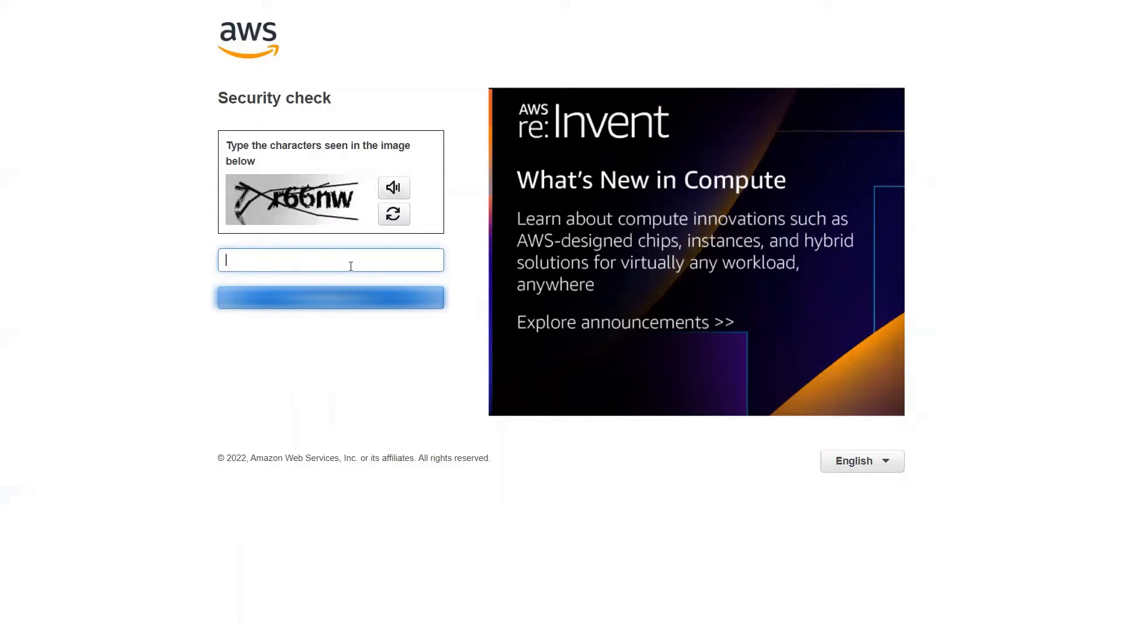
text(7)
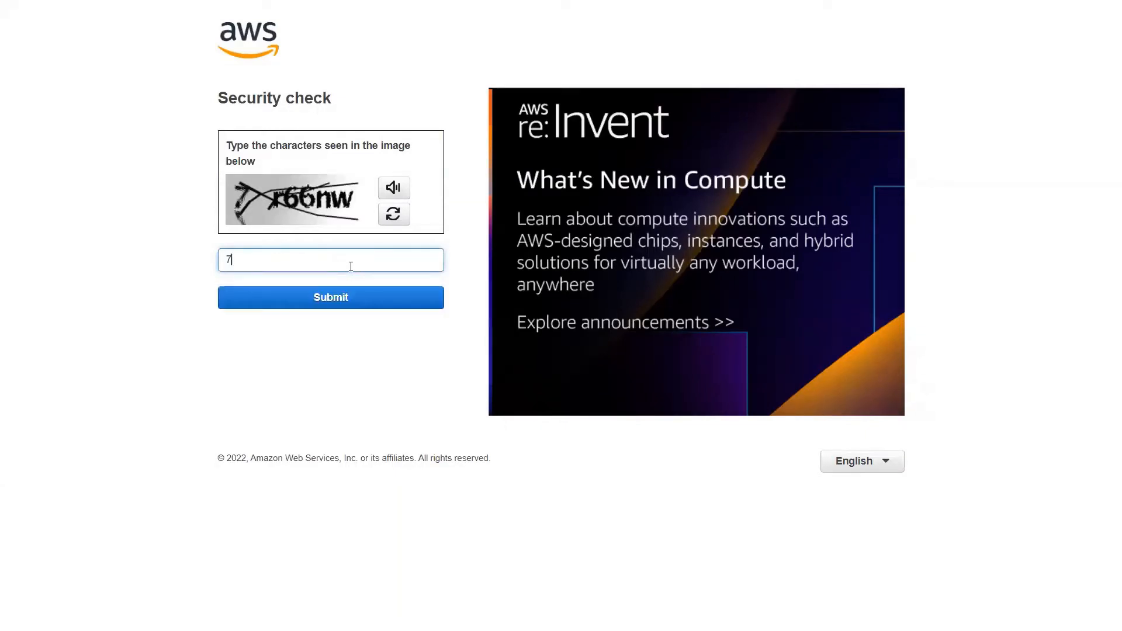
text(r66nw)
click(308, 299)
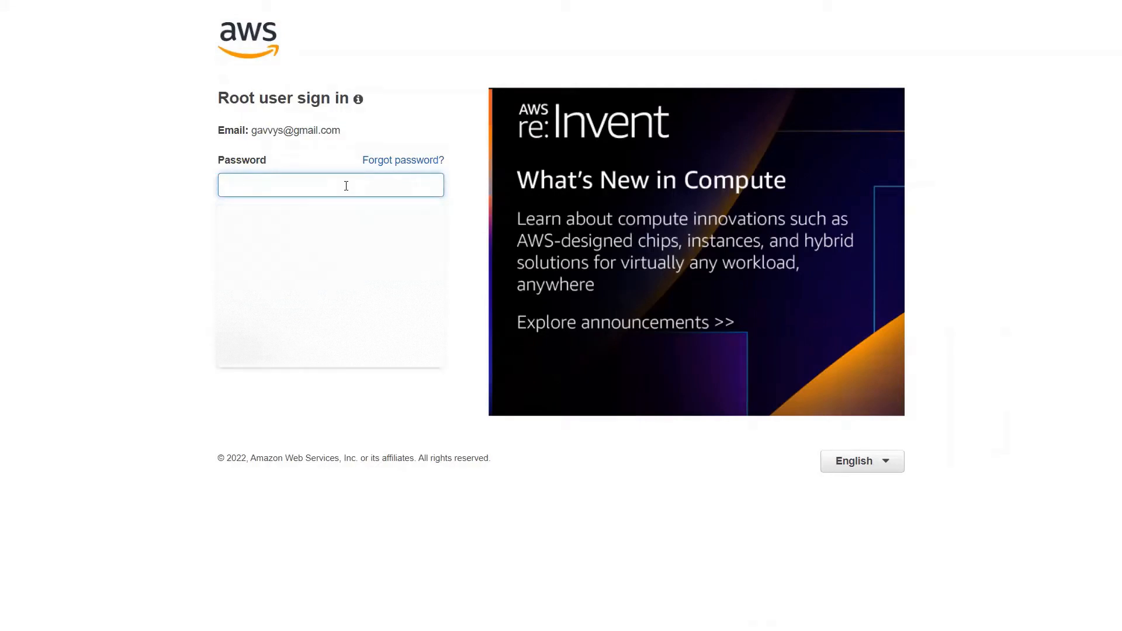
click(340, 223)
click(340, 223)
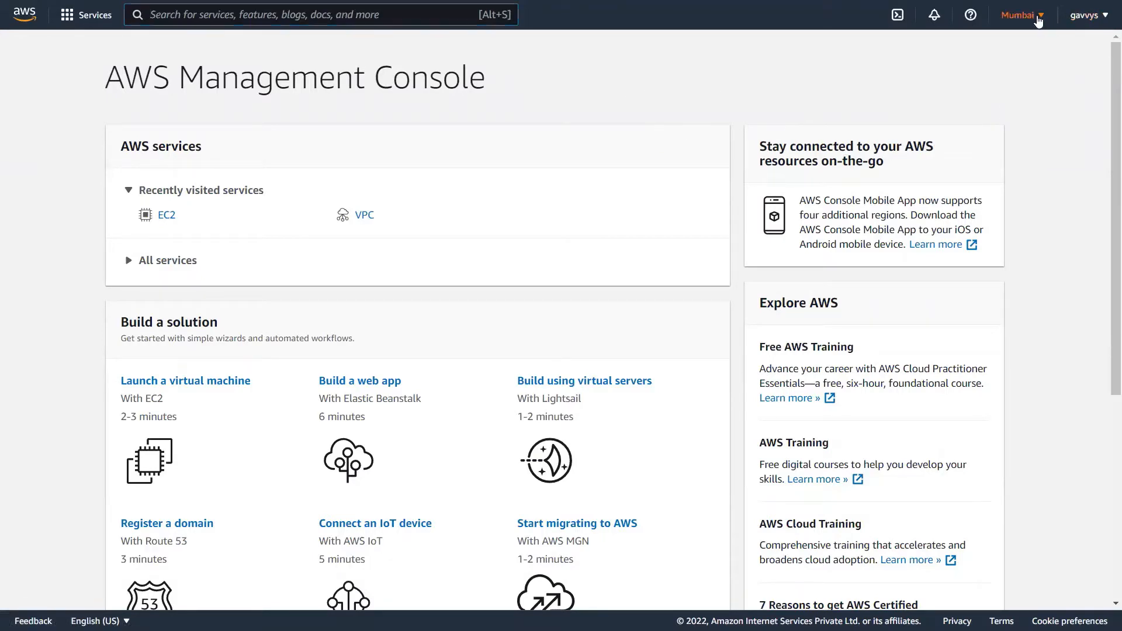
- Confirm the Mumbai region, go to EC2, dismiss the welcome message, and start Launch instances
click(1019, 16)
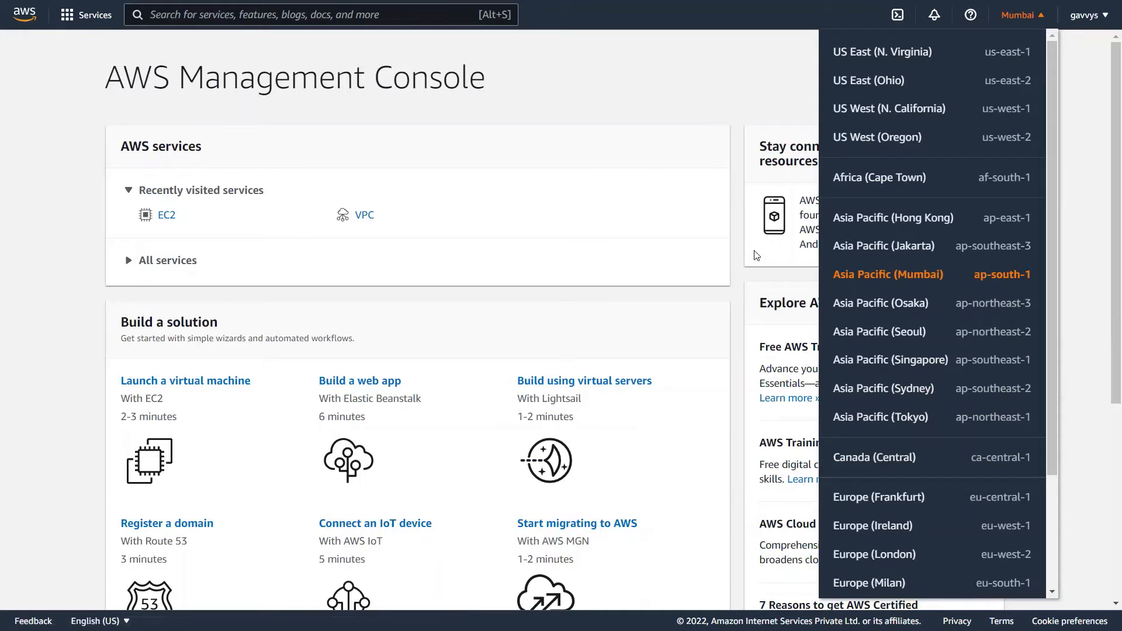
click(675, 98)
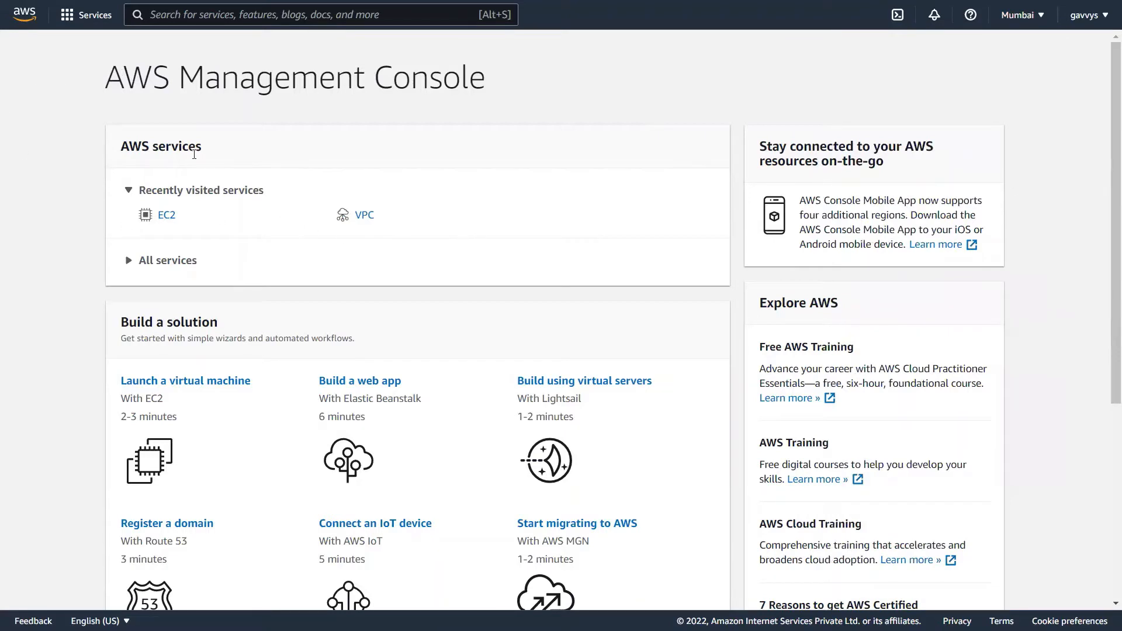
click(68, 16)
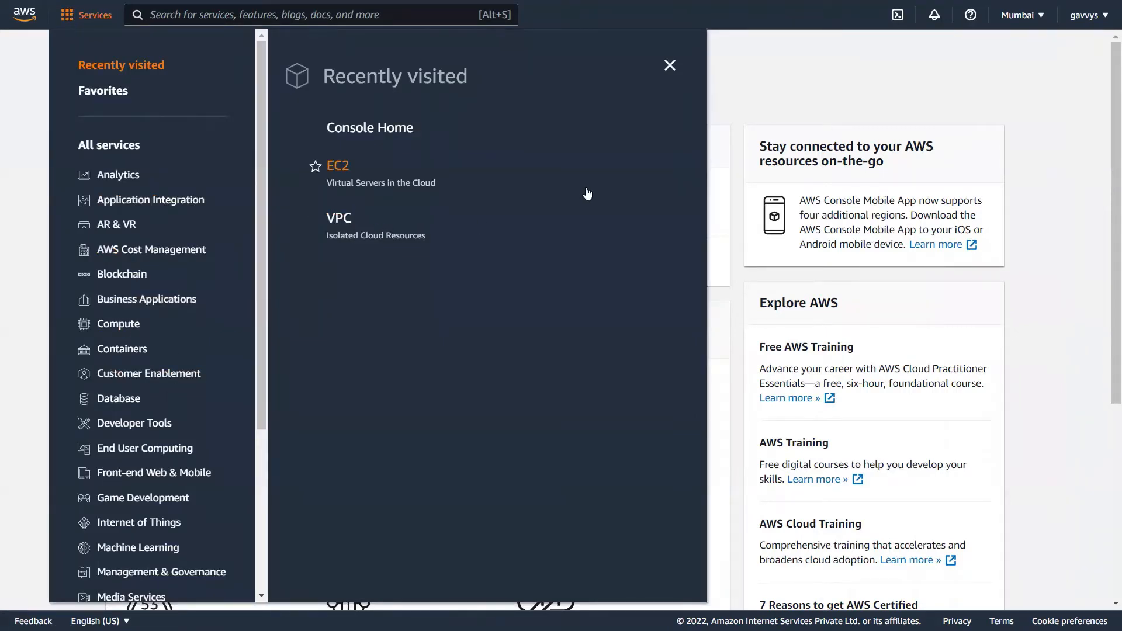
click(339, 168)
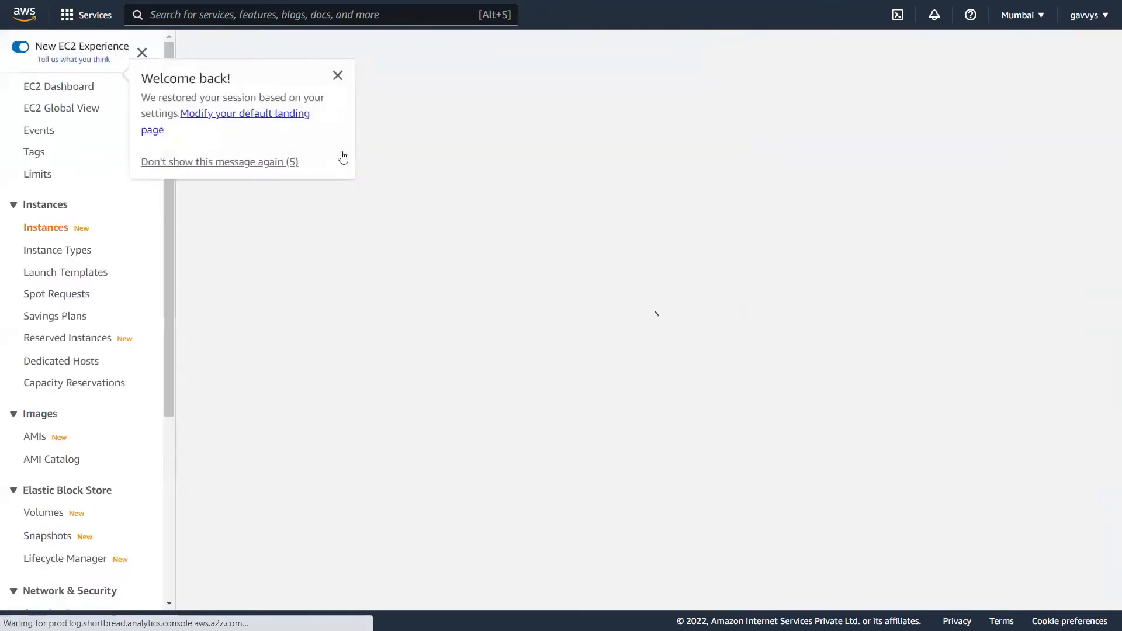
click(338, 76)
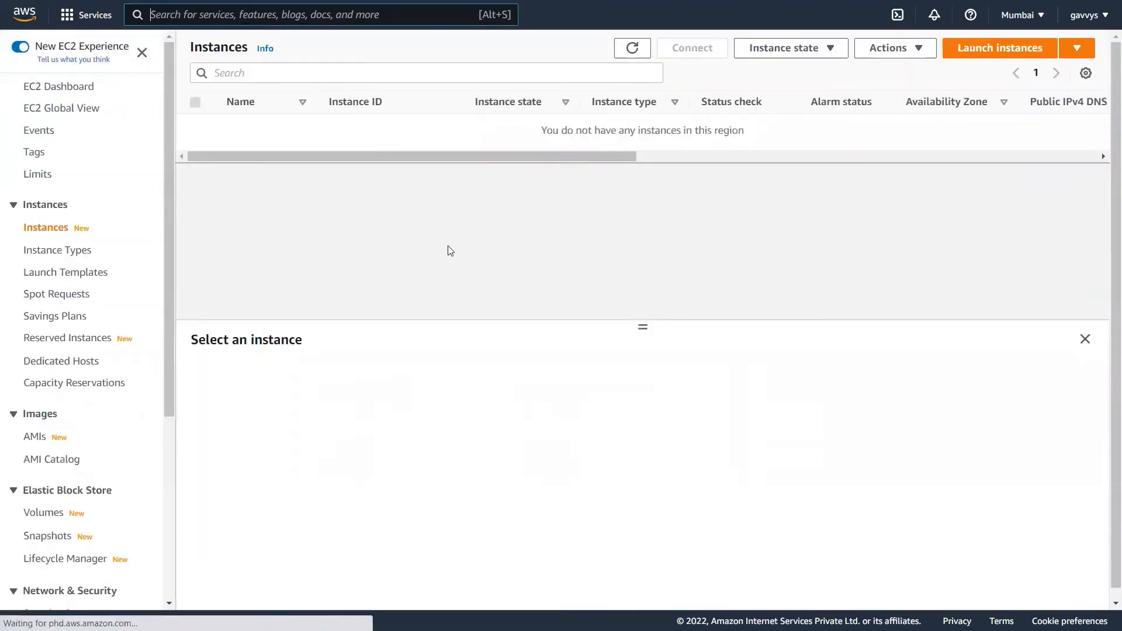
click(983, 55)
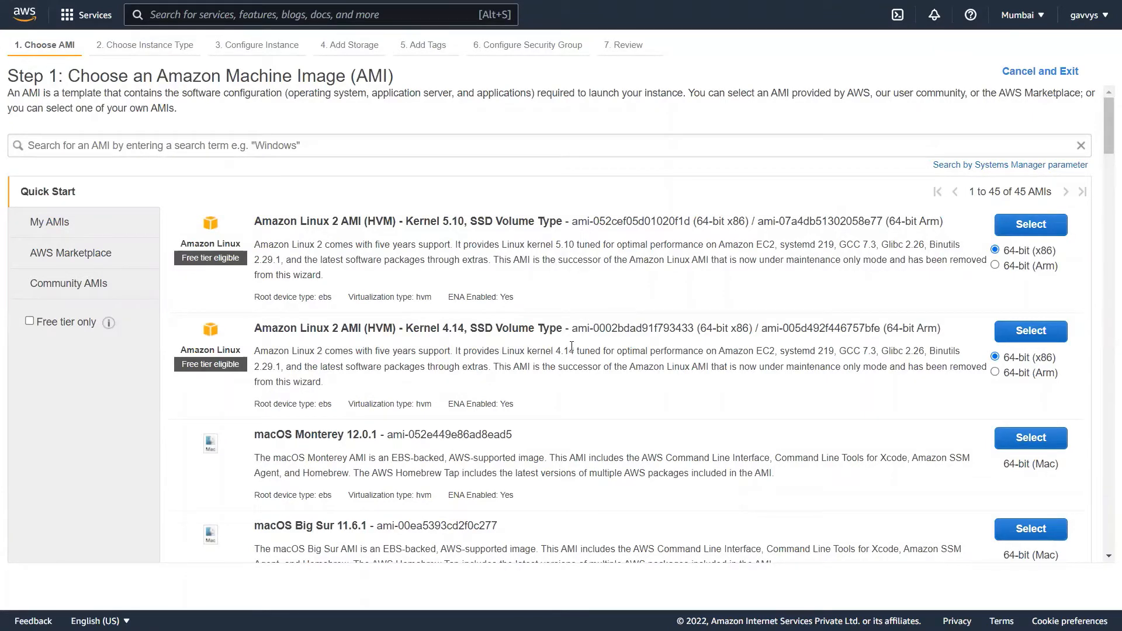
- Select the Microsoft Windows Server 2019 Base AMI from the Quick Start list
scroll(593, 368, down, 3)
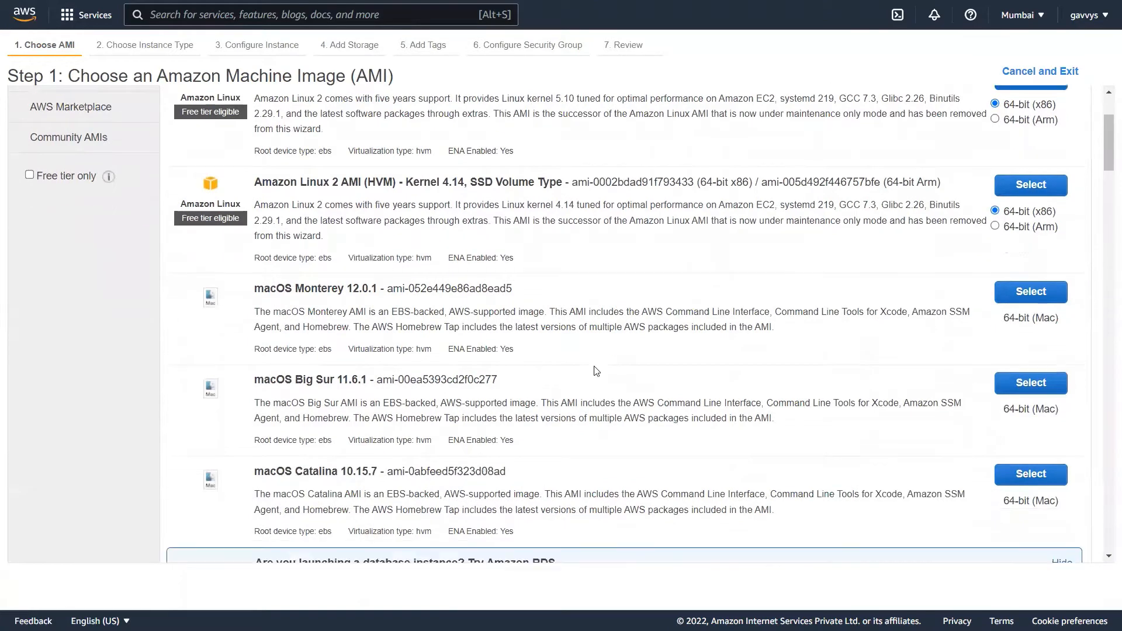
scroll(596, 371, down, 5)
scroll(596, 371, down, 4)
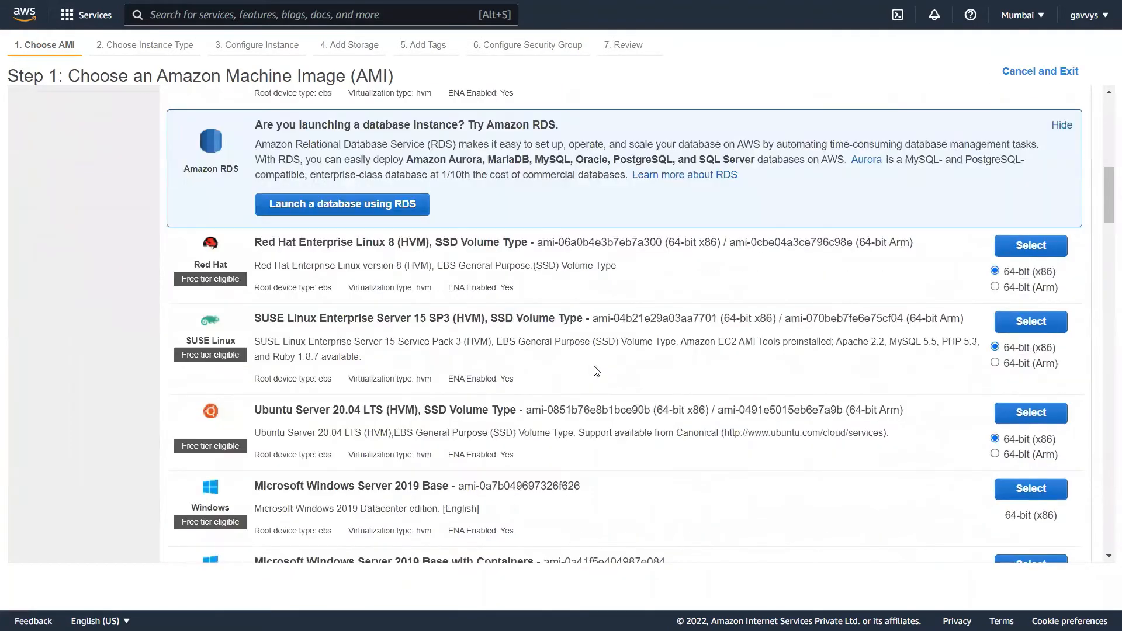
scroll(596, 371, down, 3)
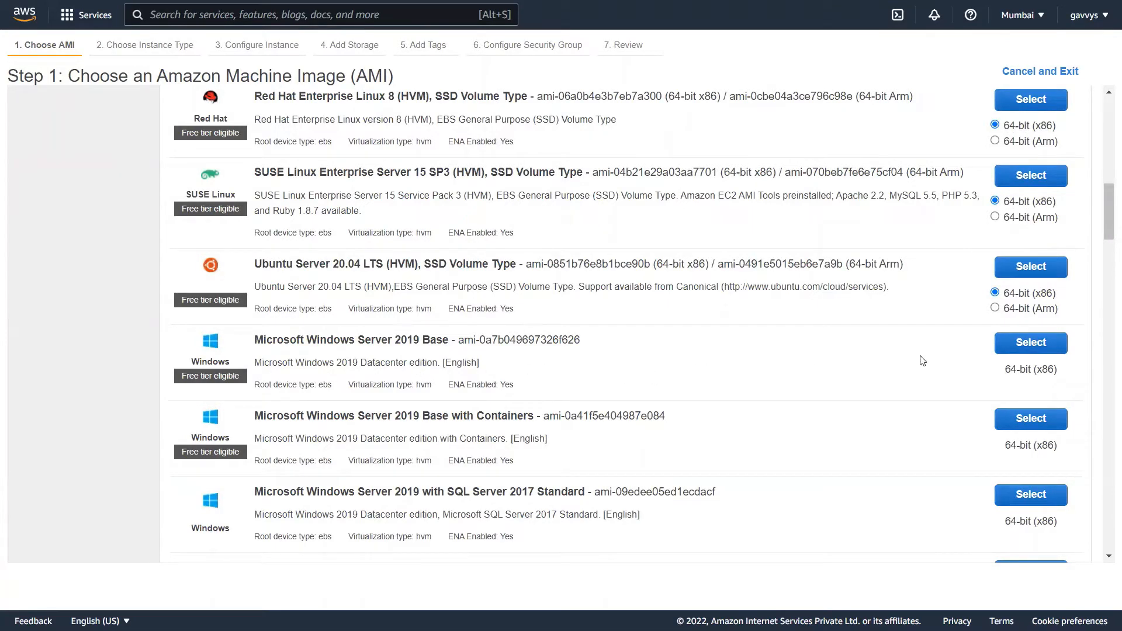
click(1028, 349)
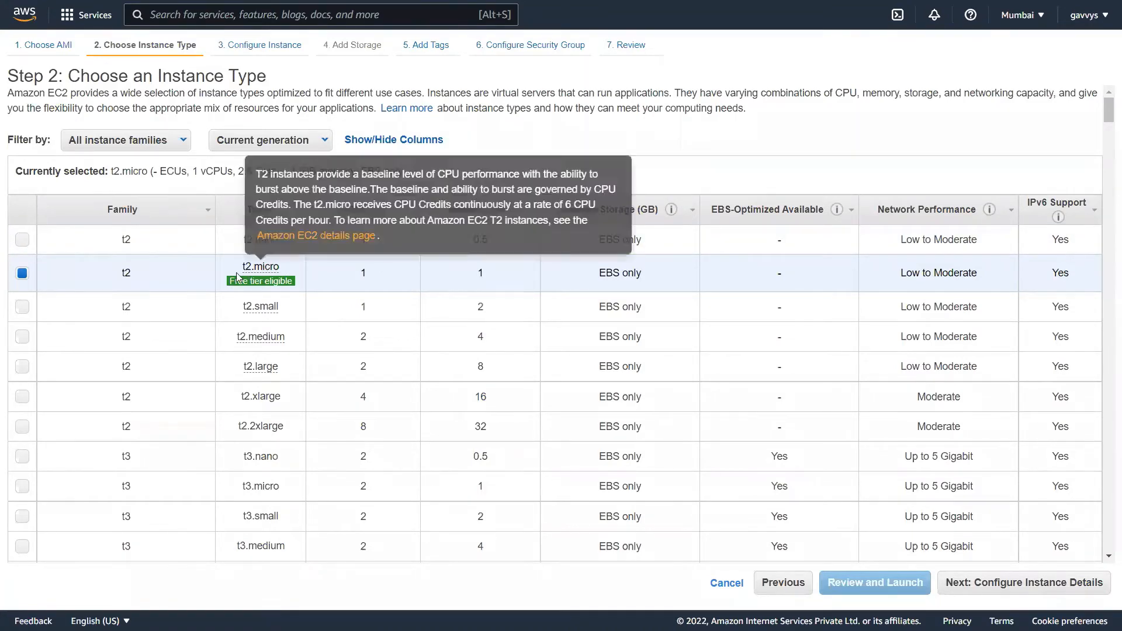
- Keep the free-tier t2.micro instance type and continue to Configure Instance Details
mouse_move(290, 286)
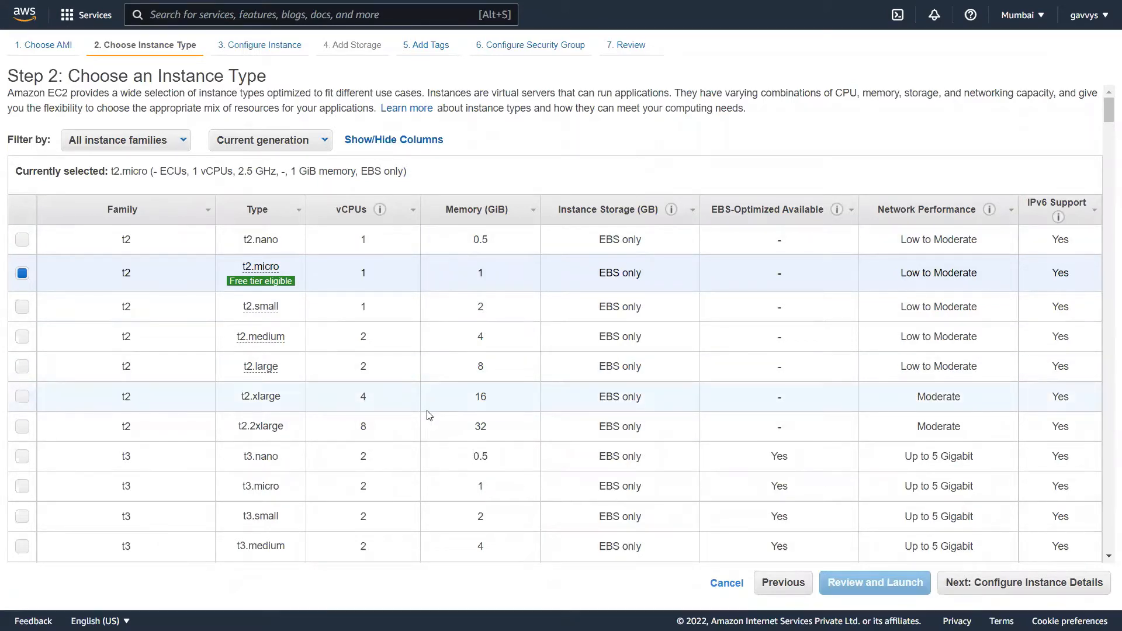
scroll(430, 416, down, 13)
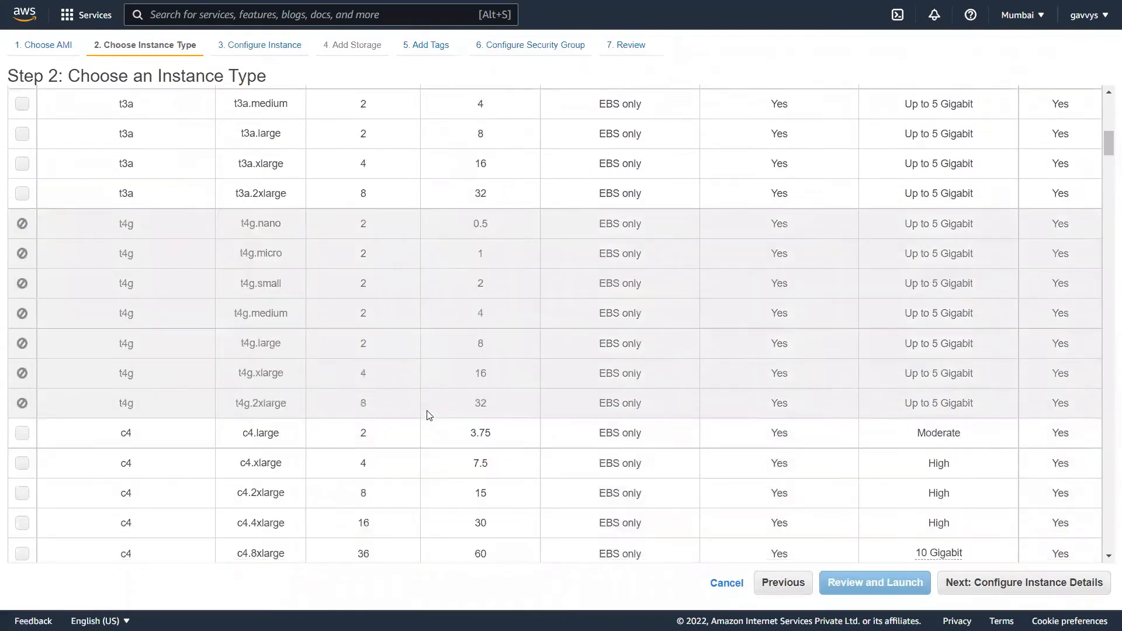
scroll(429, 416, up, 15)
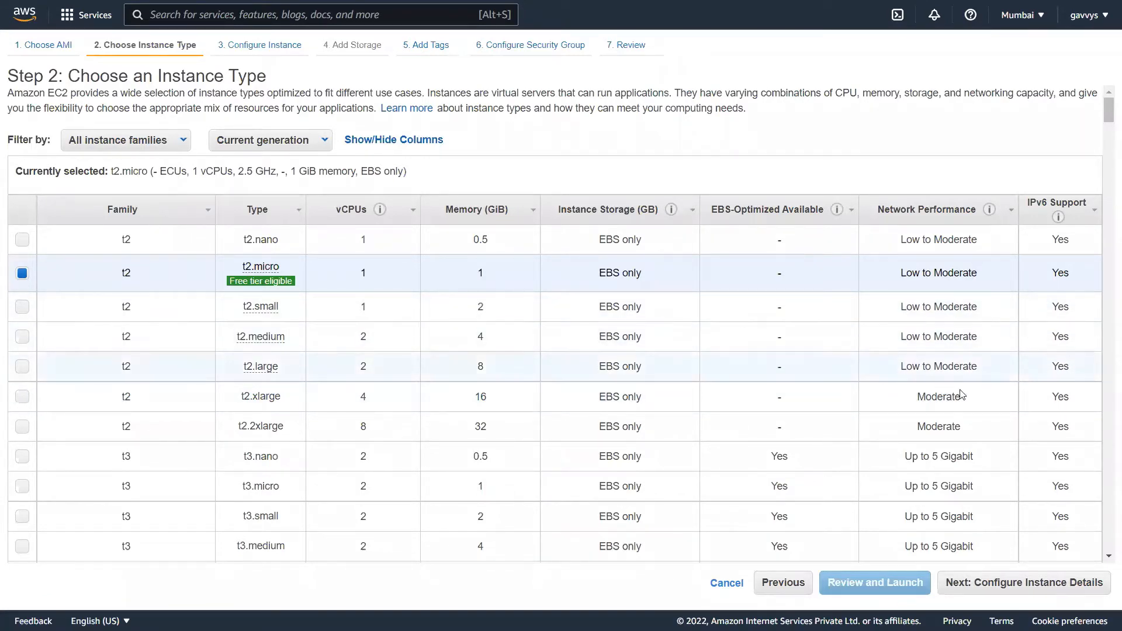
click(1027, 587)
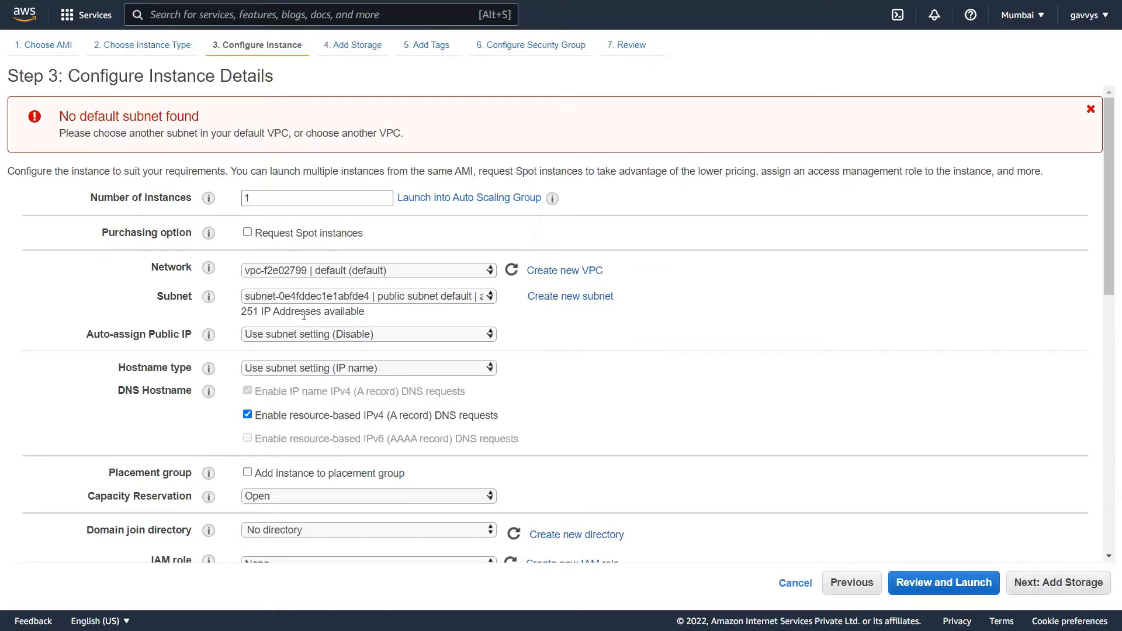
- Set Auto-assign Public IP to Enable and continue to Add Storage
click(482, 334)
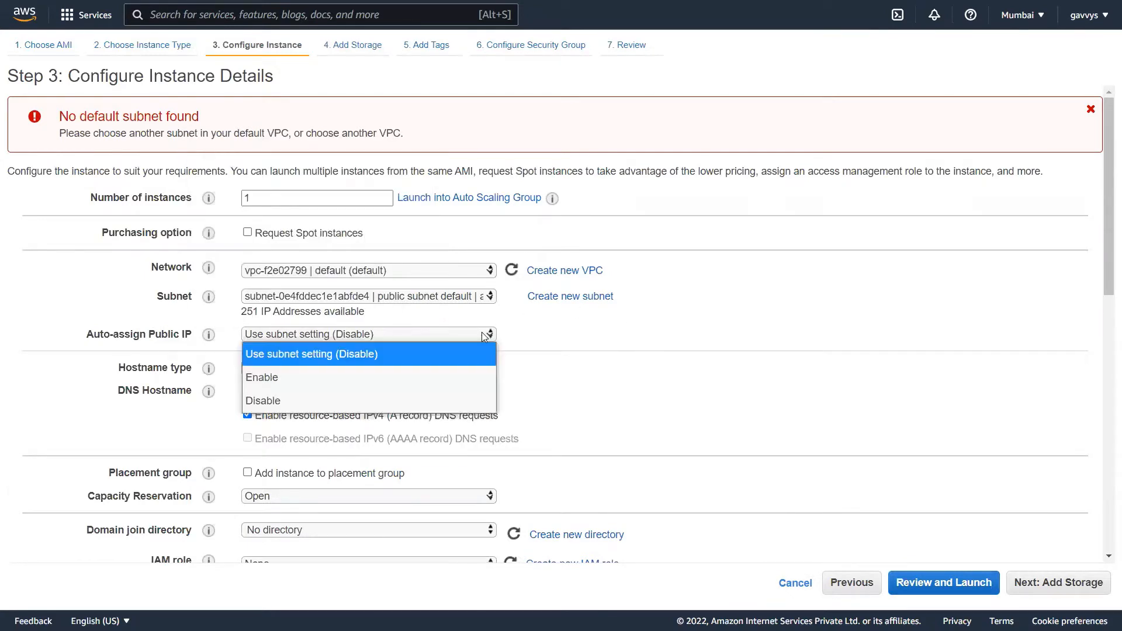
click(435, 376)
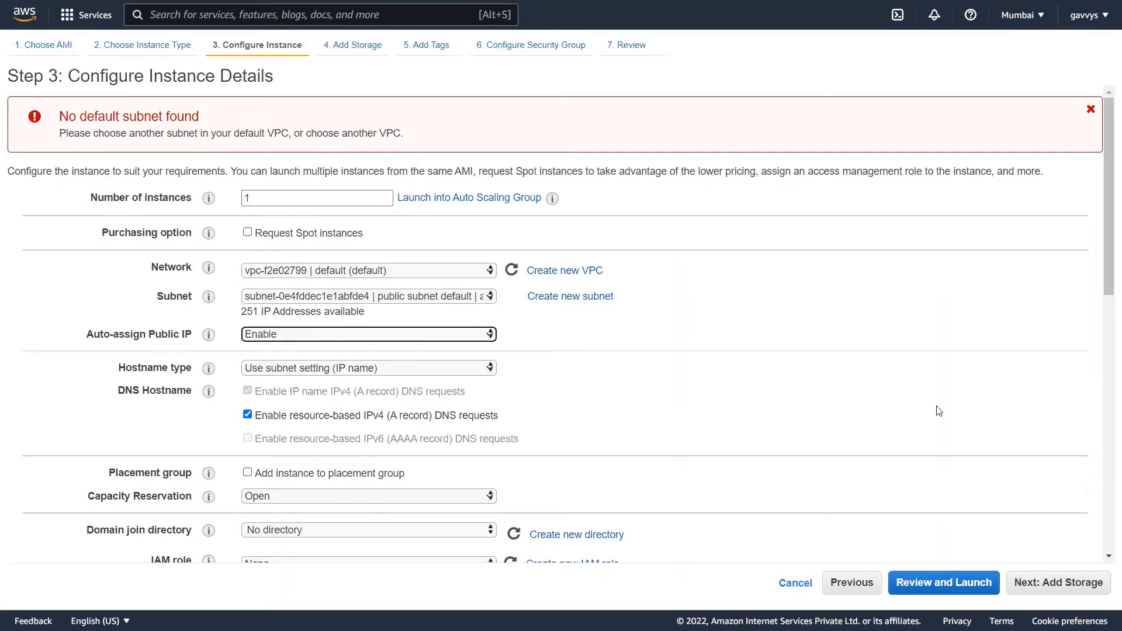
click(1081, 582)
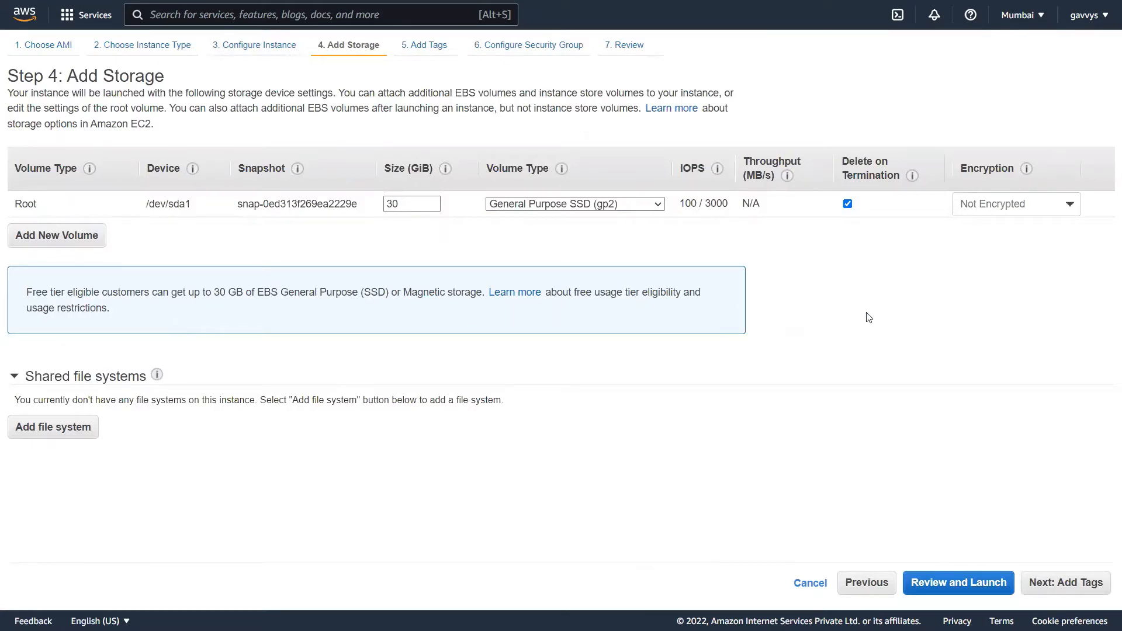
- Keep the default 30 GiB gp2 root volume and no tags, continuing to security group rules
click(1073, 585)
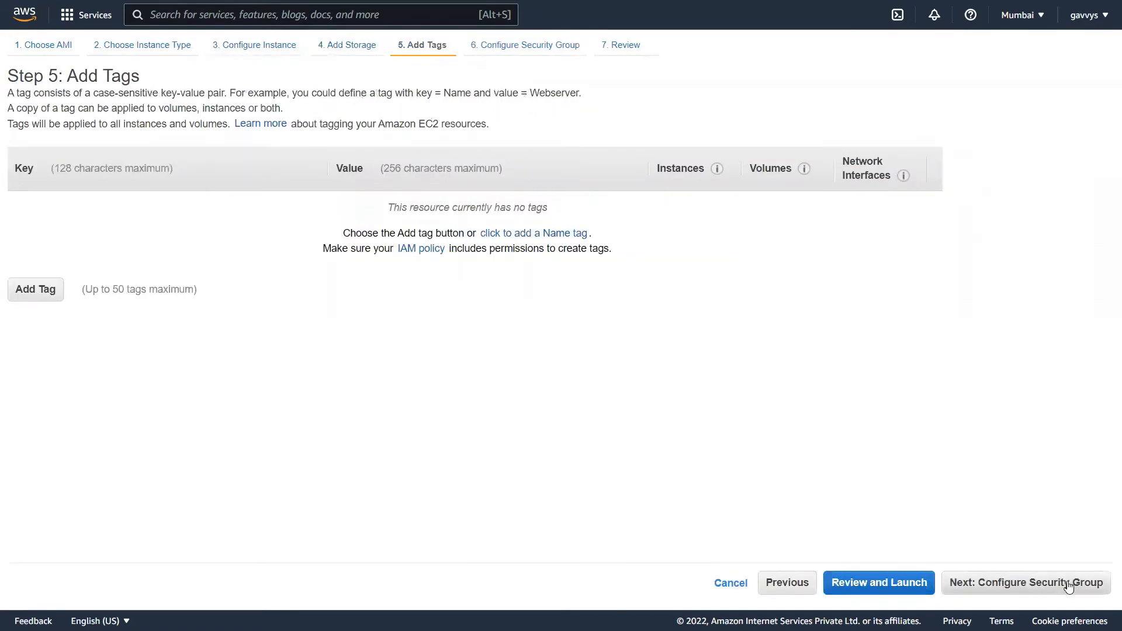
click(1068, 584)
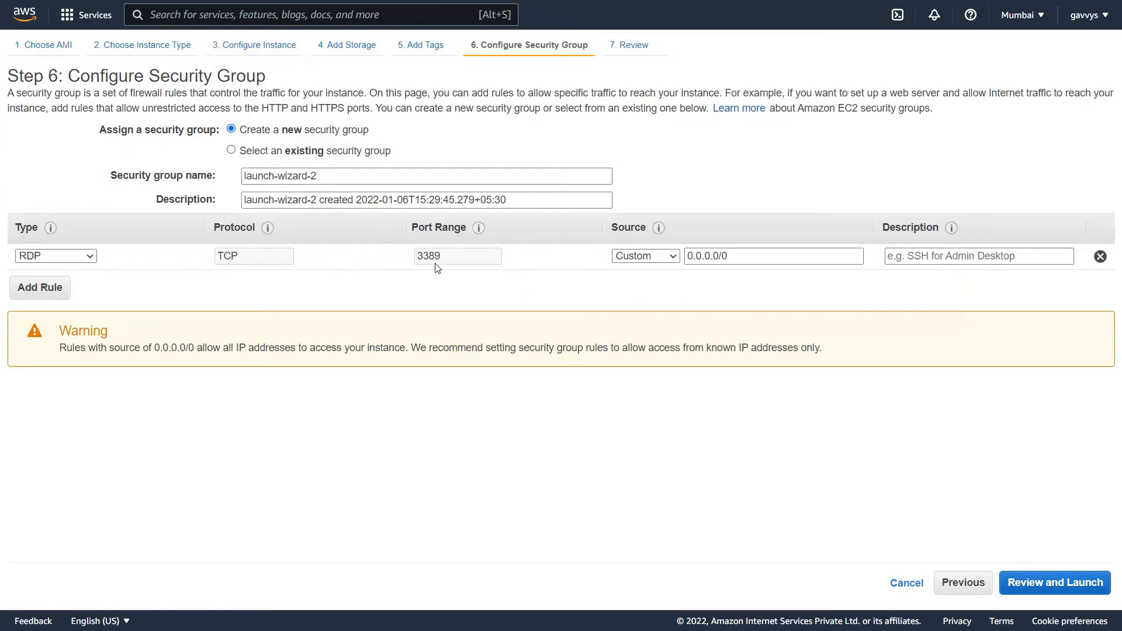
- Add a second inbound rule allowing HTTP on port 80
click(47, 286)
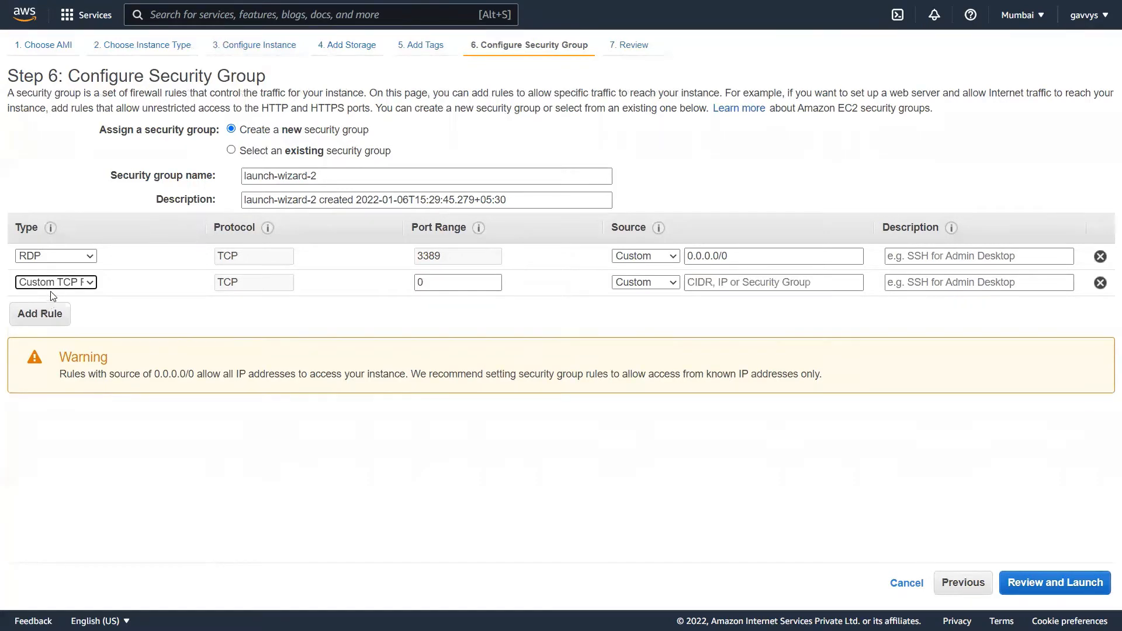
click(85, 283)
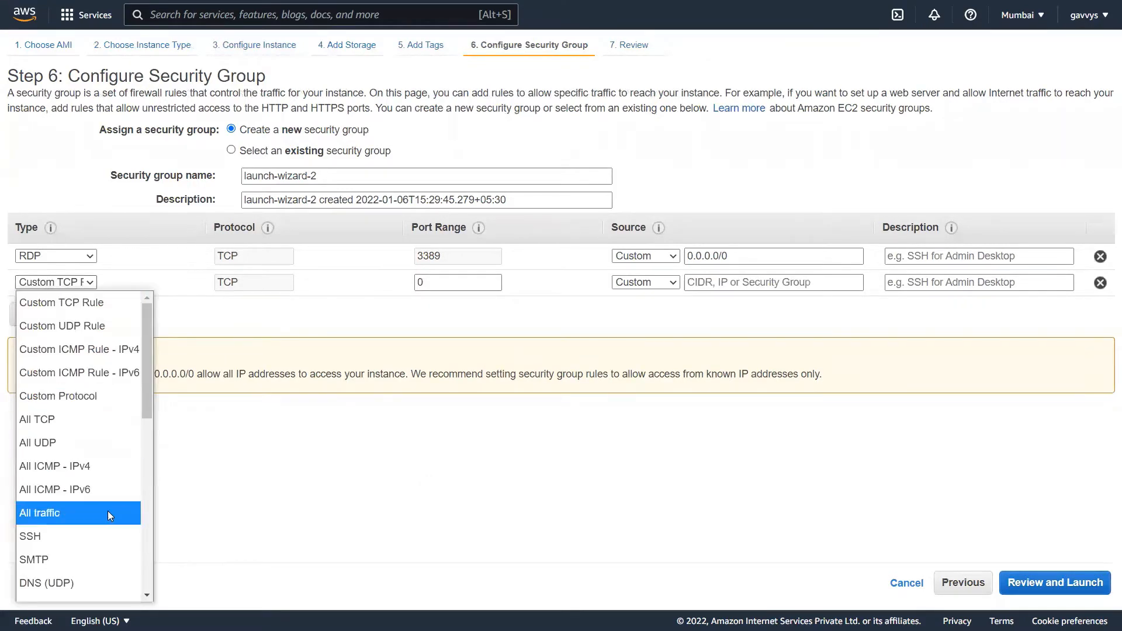
scroll(107, 511, down, 4)
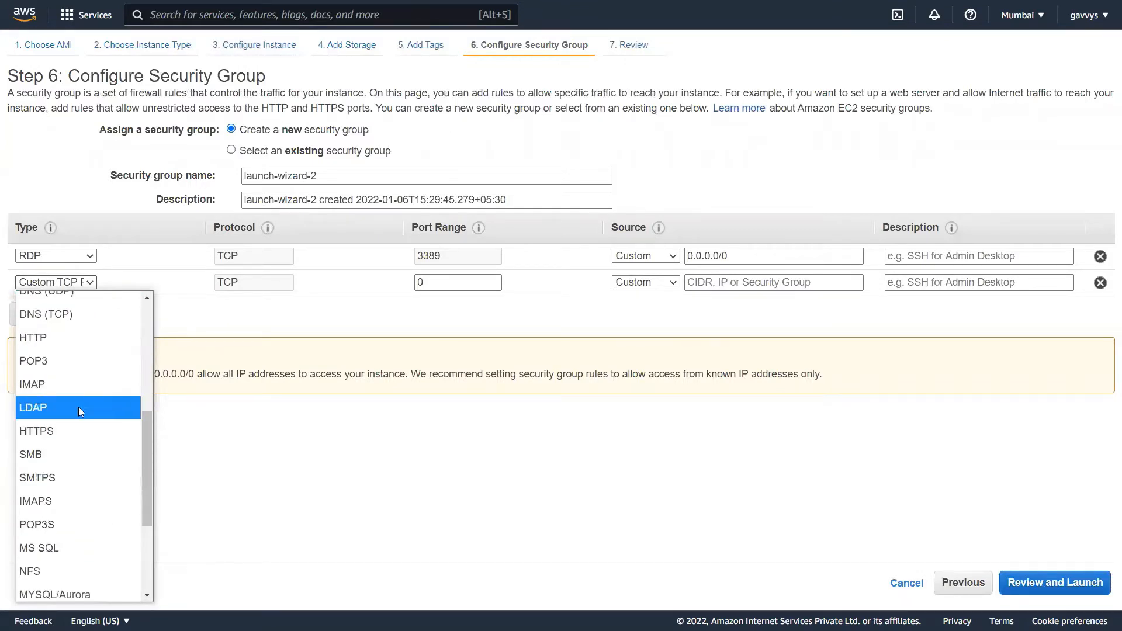
click(77, 344)
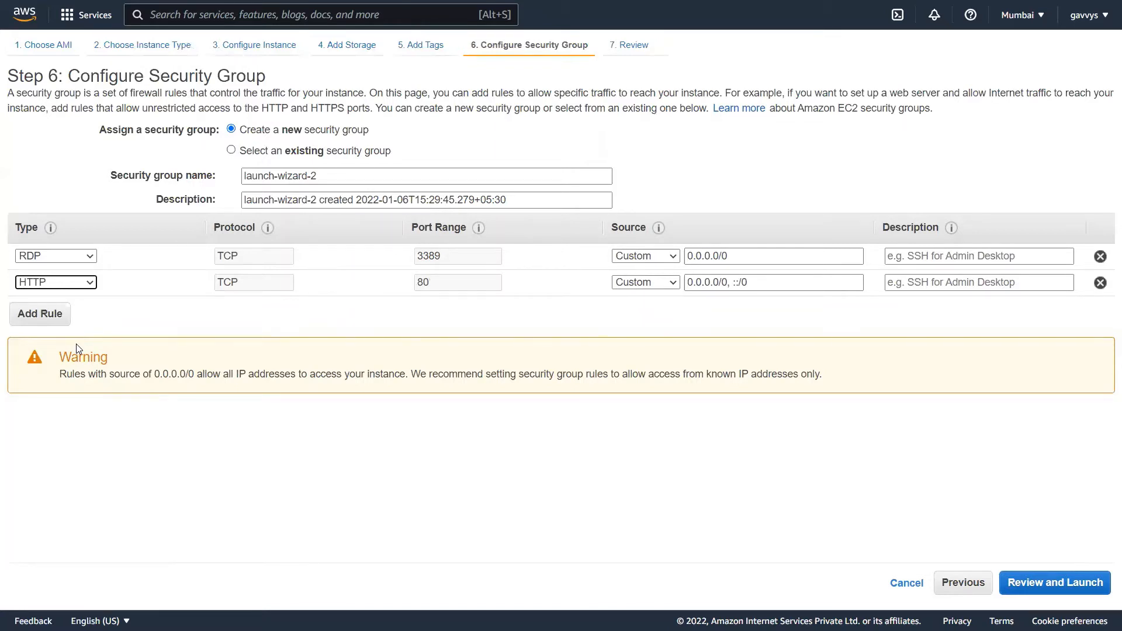
- Add a third inbound rule for SSH on port 22 with source 0.0.0.0/0
click(51, 316)
click(90, 310)
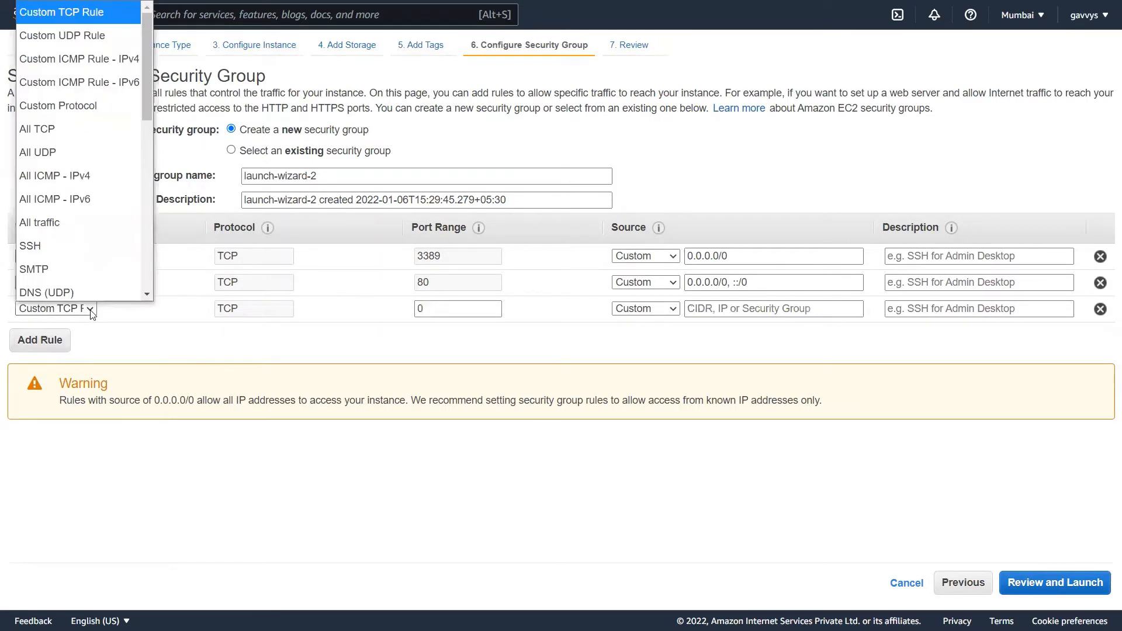
click(89, 243)
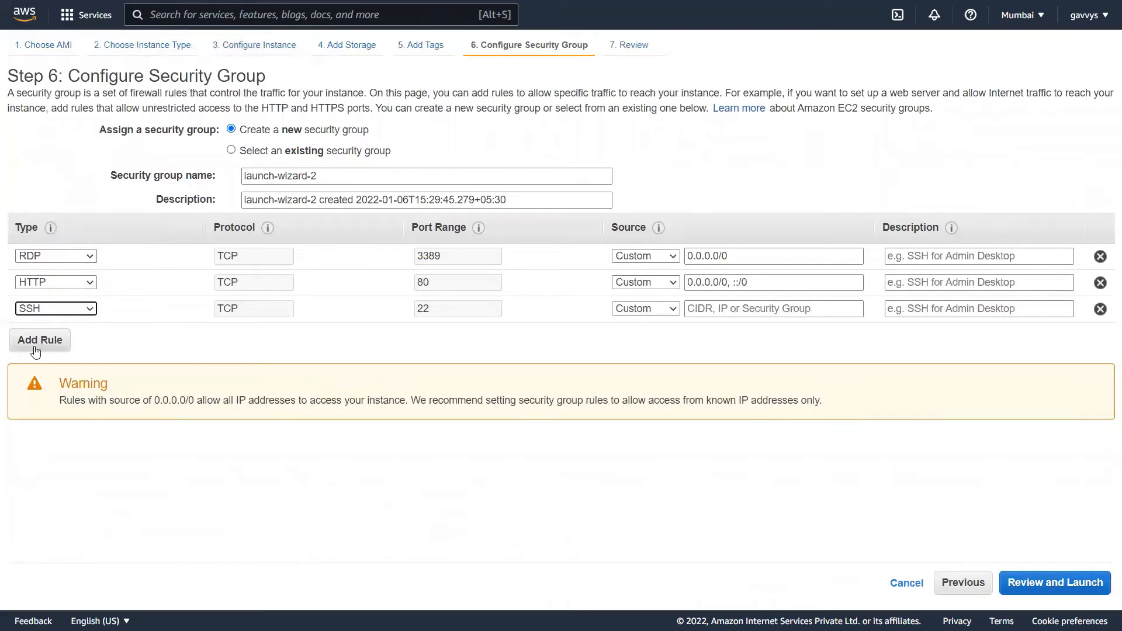
click(1031, 583)
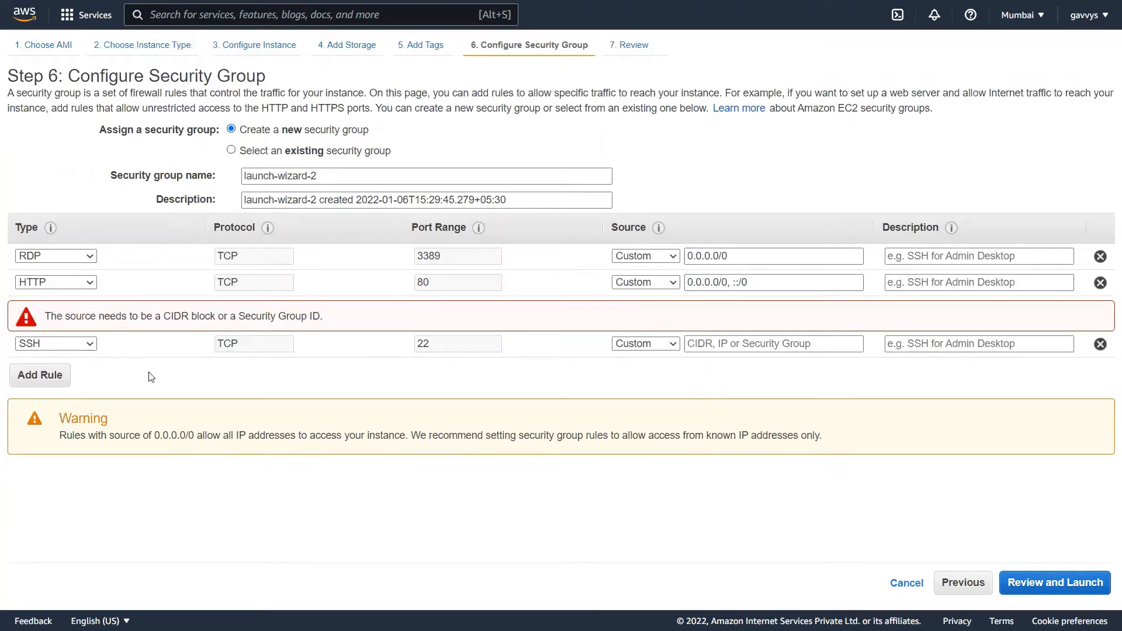
click(741, 346)
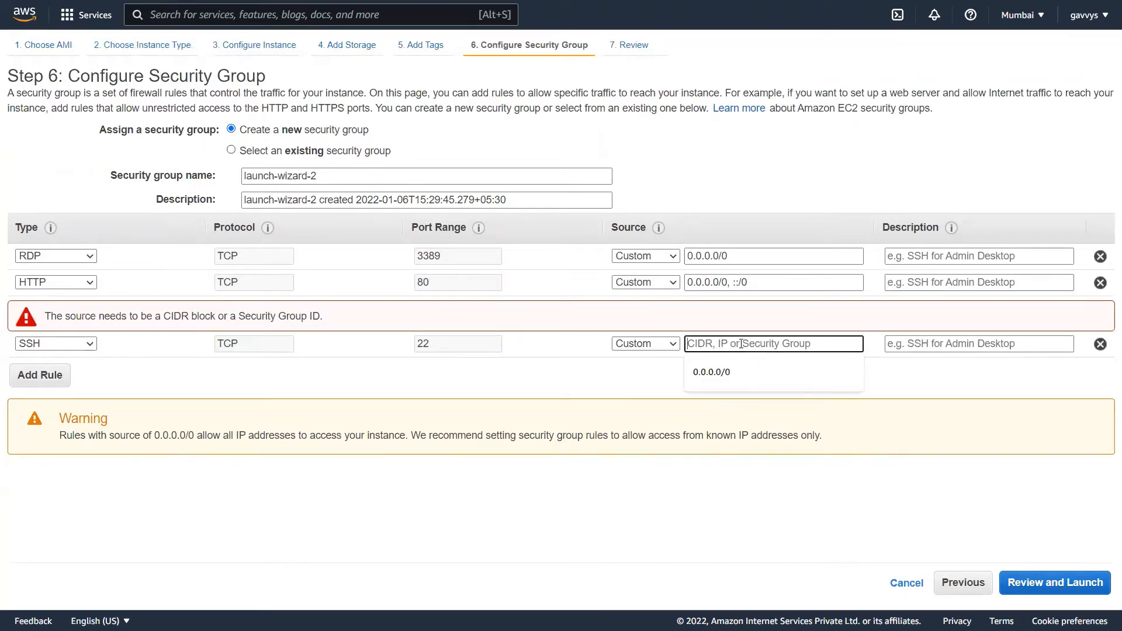
click(713, 371)
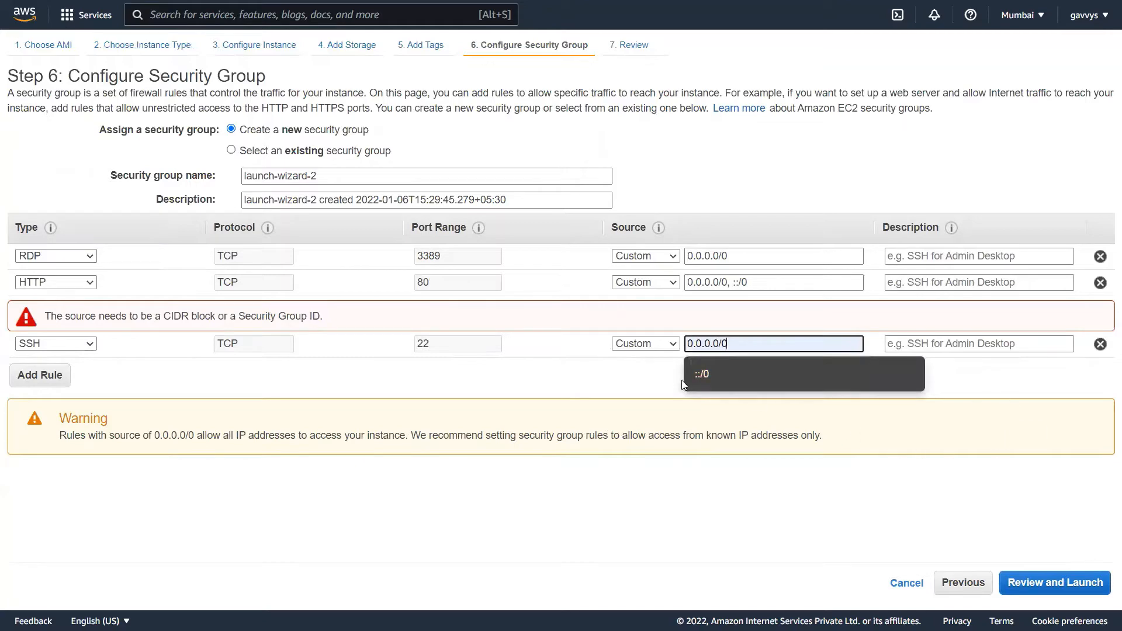
click(707, 373)
- Review the instance launch settings and start the launch
click(1065, 582)
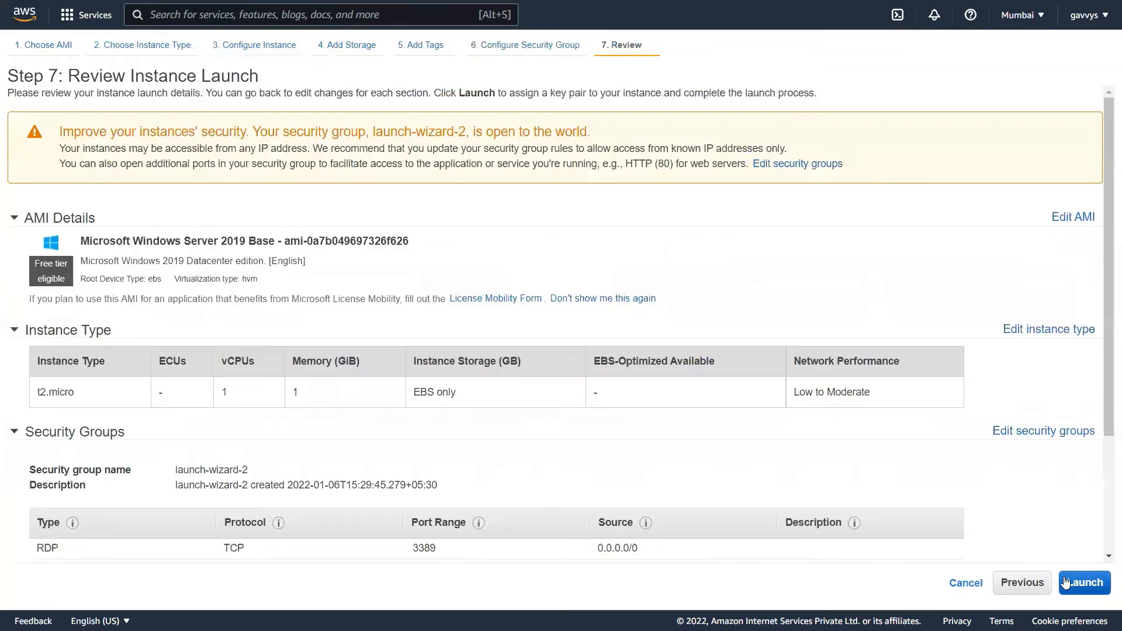
scroll(782, 309, down, 3)
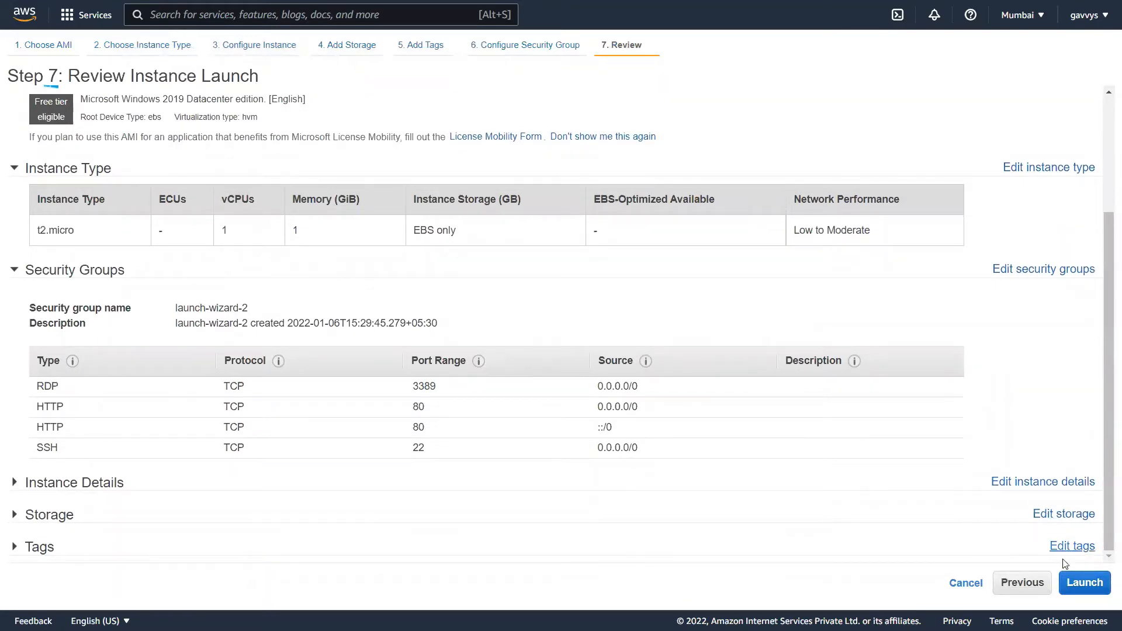
click(1088, 591)
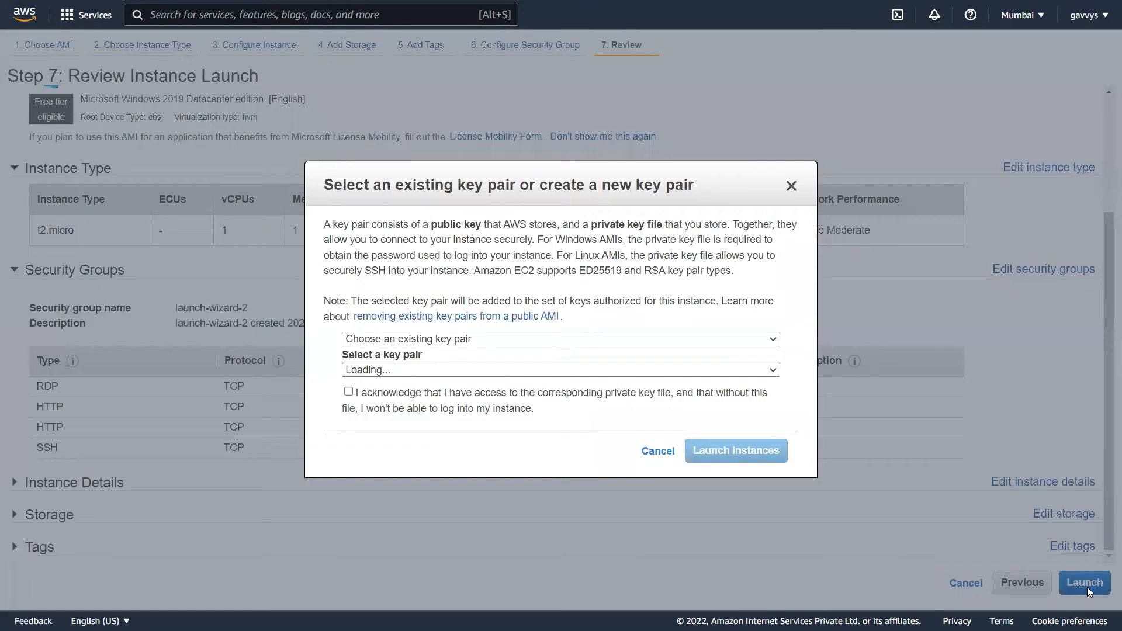
- Create key pair testdemo1, save its key file into AWS Keys, and launch the instance
click(437, 340)
click(417, 383)
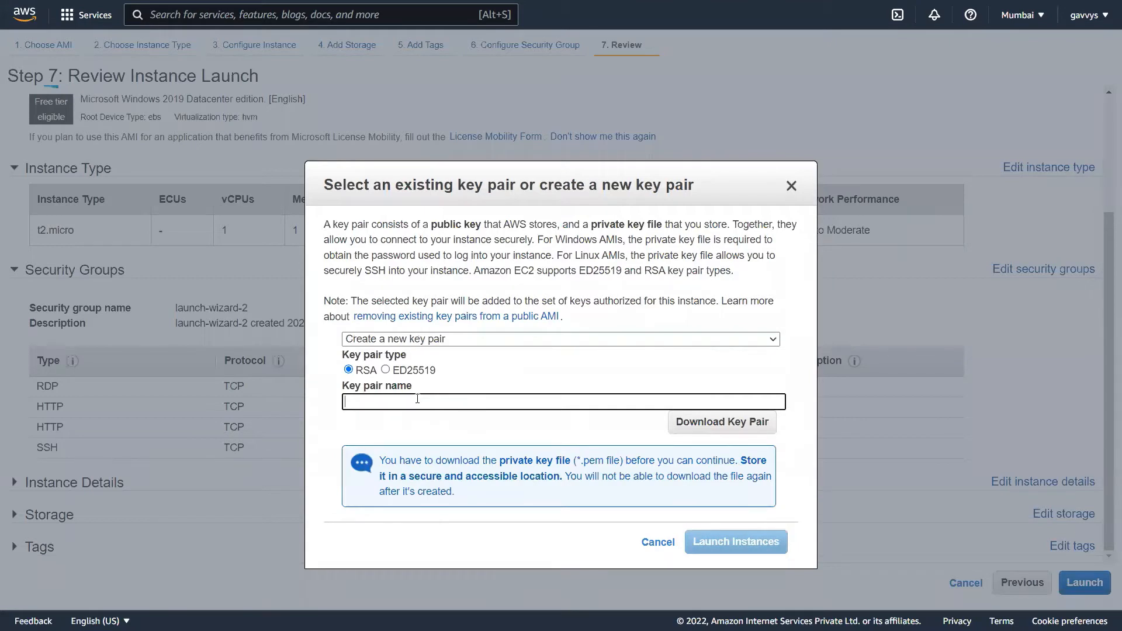
text(testdemo)
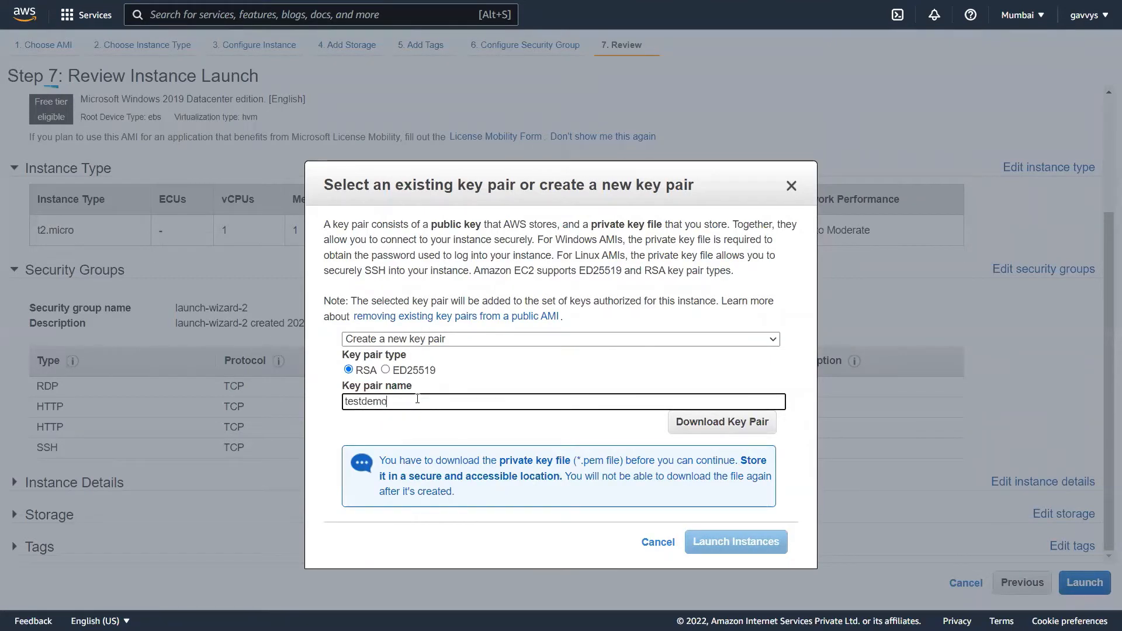
text(1)
click(718, 422)
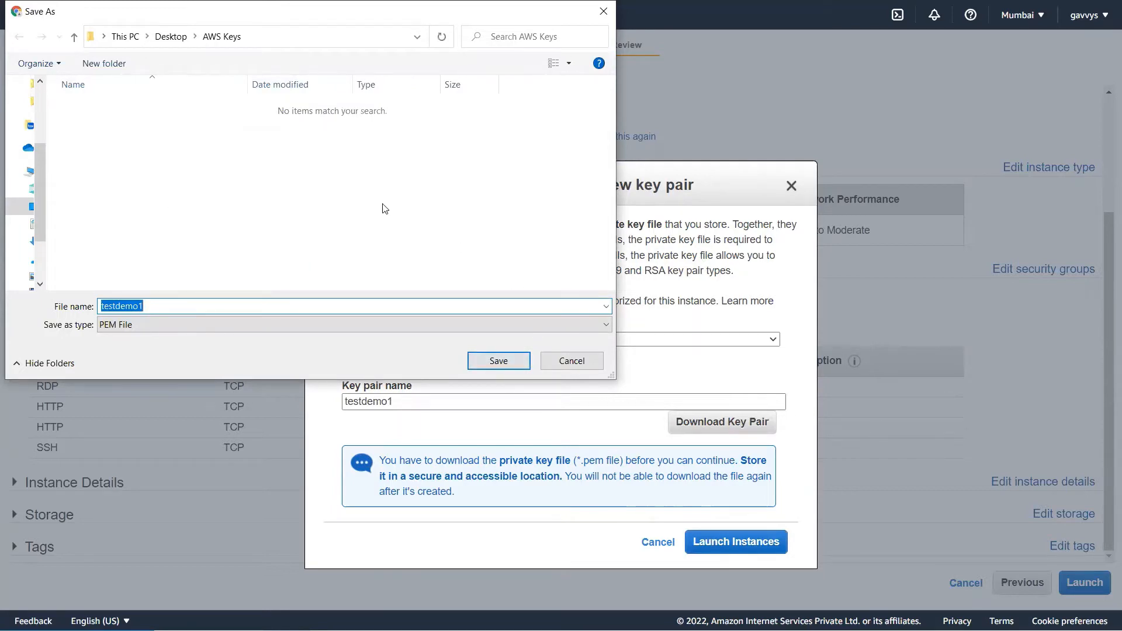
click(491, 362)
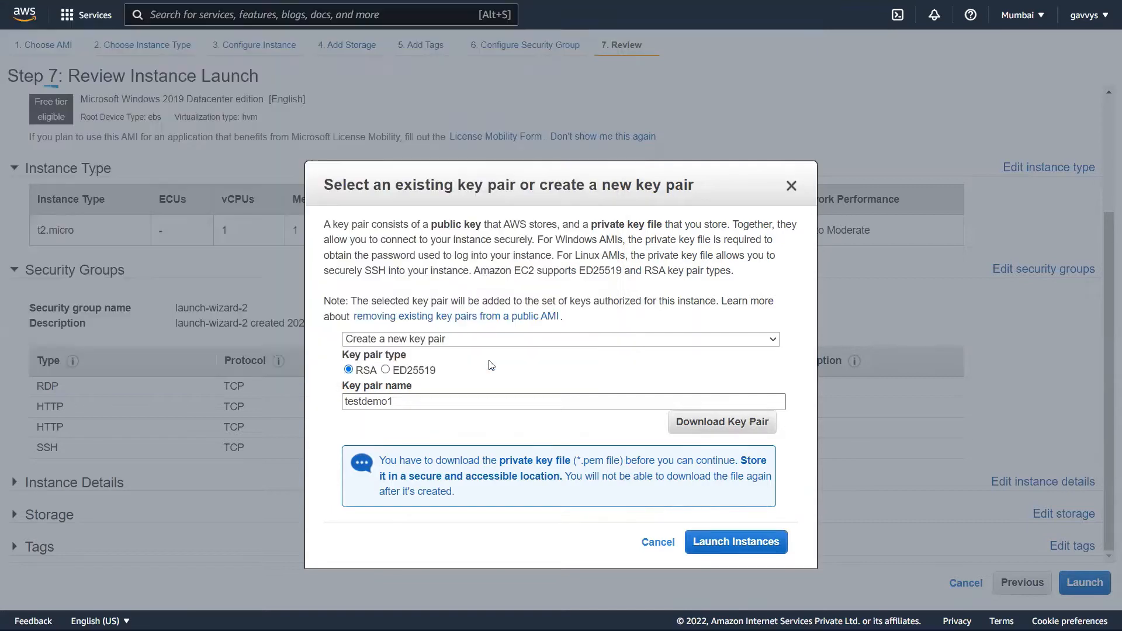
click(757, 543)
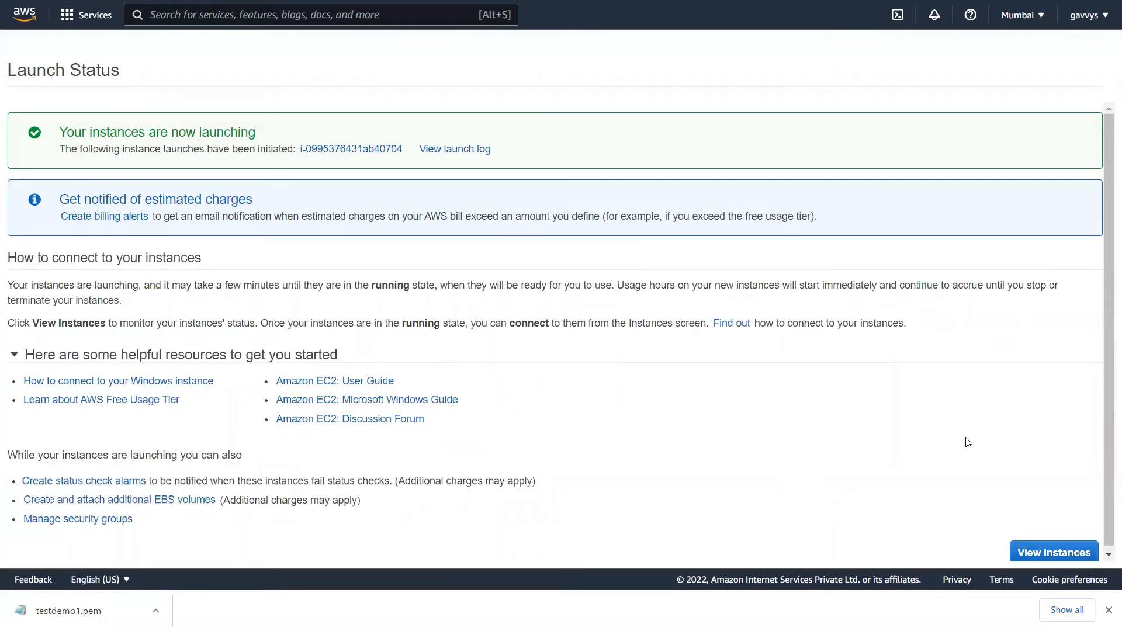
- In the instances list, name the new instance 'Win 2019' and save it
click(1050, 555)
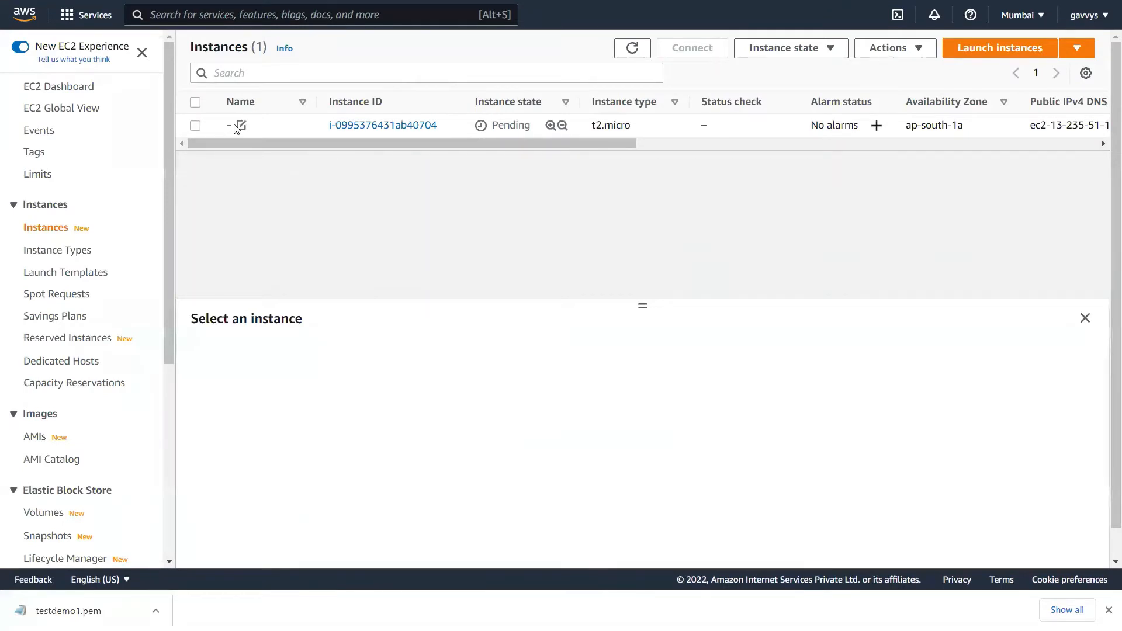
click(242, 125)
click(312, 148)
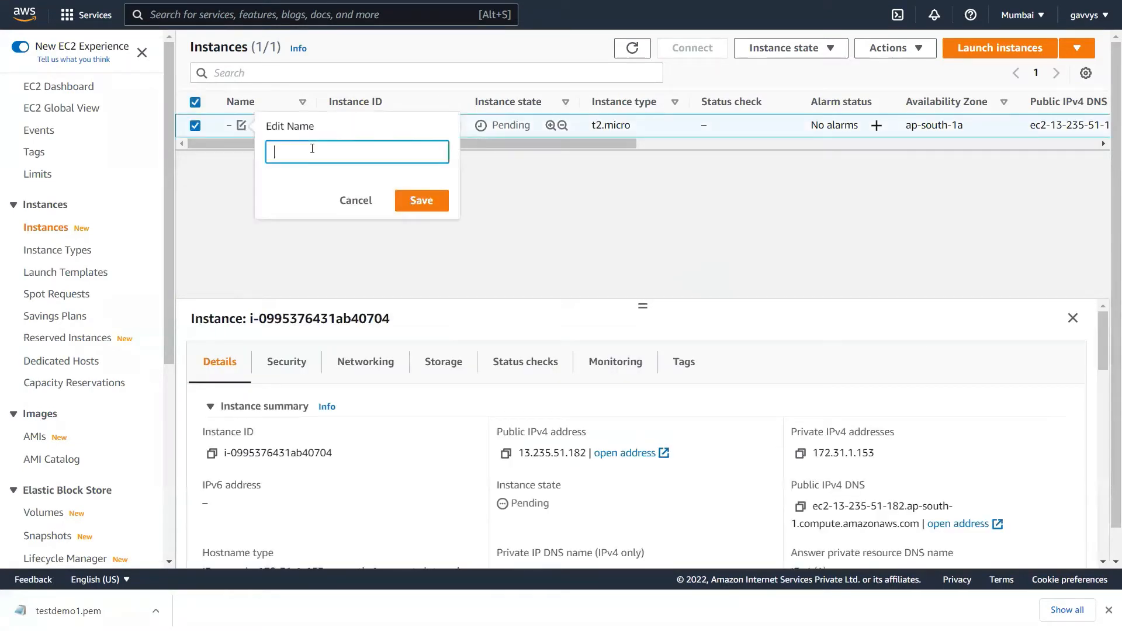
text(DEmo Windows 2019 ServerWindows 2019mo)
key(BackSpace)
key(BackSpace)
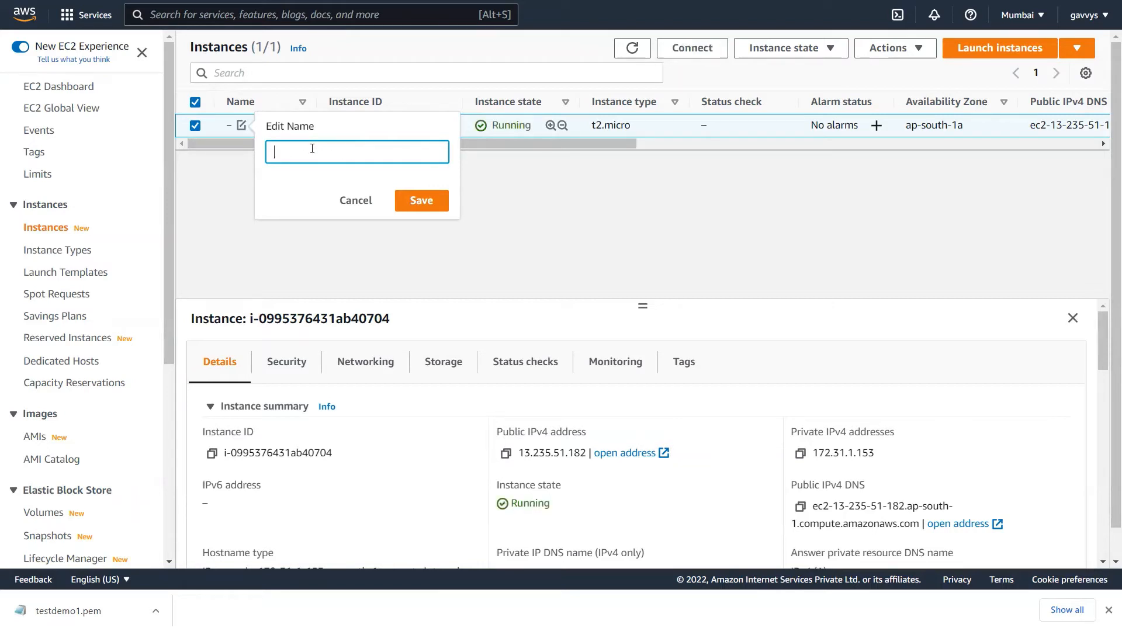
text(Win 2019)
click(421, 204)
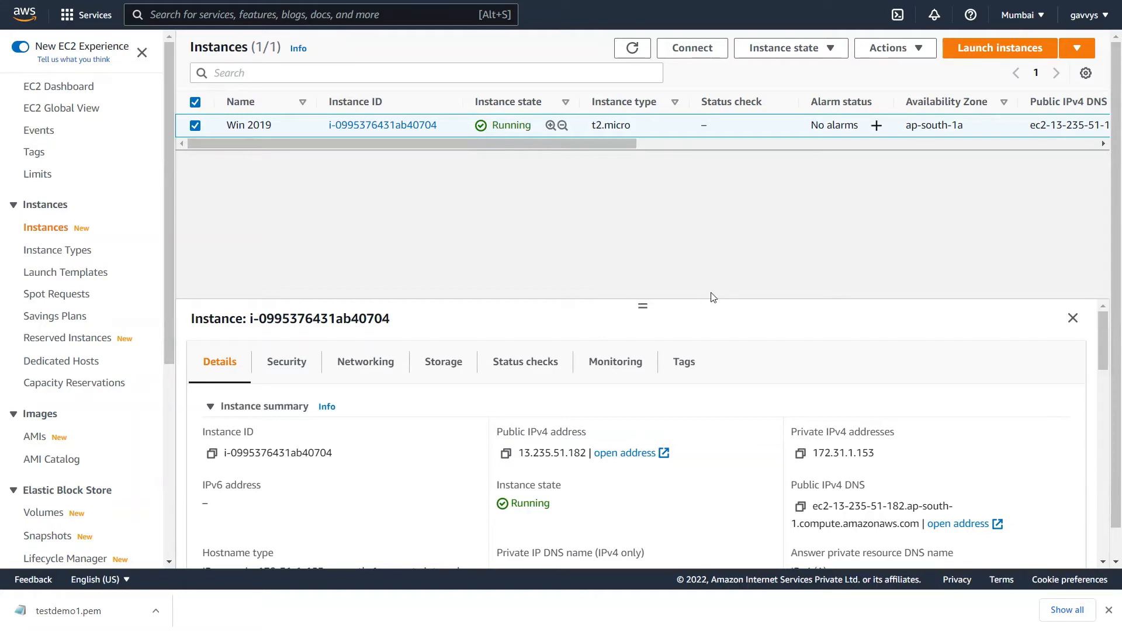
click(1109, 610)
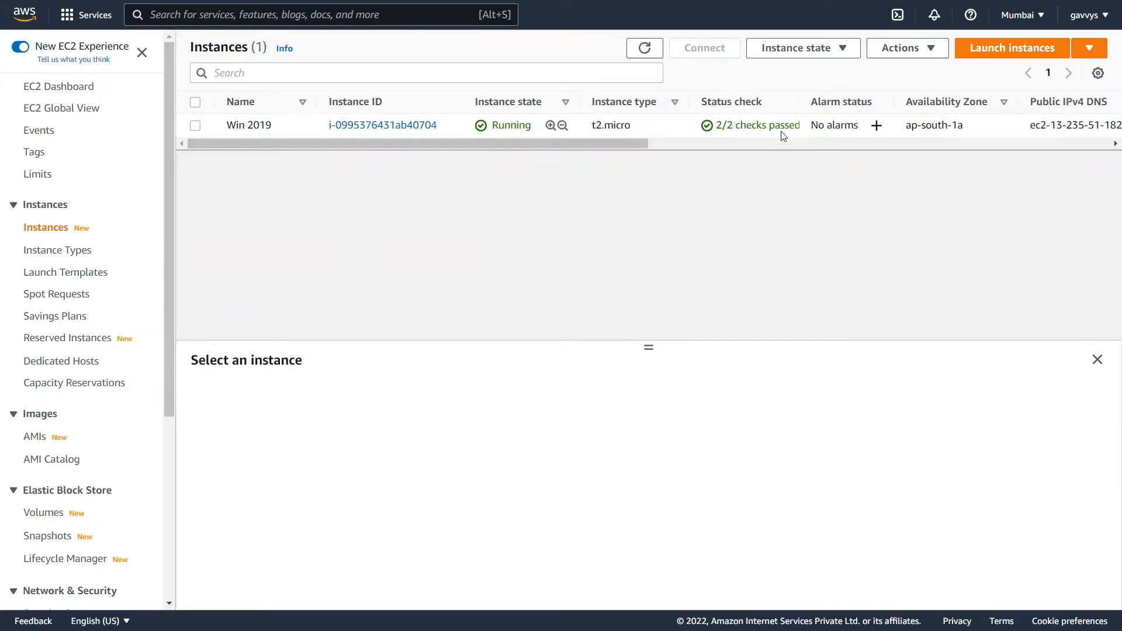
- Select Win 2019 and open Get password from its Connect > RDP client options
click(195, 125)
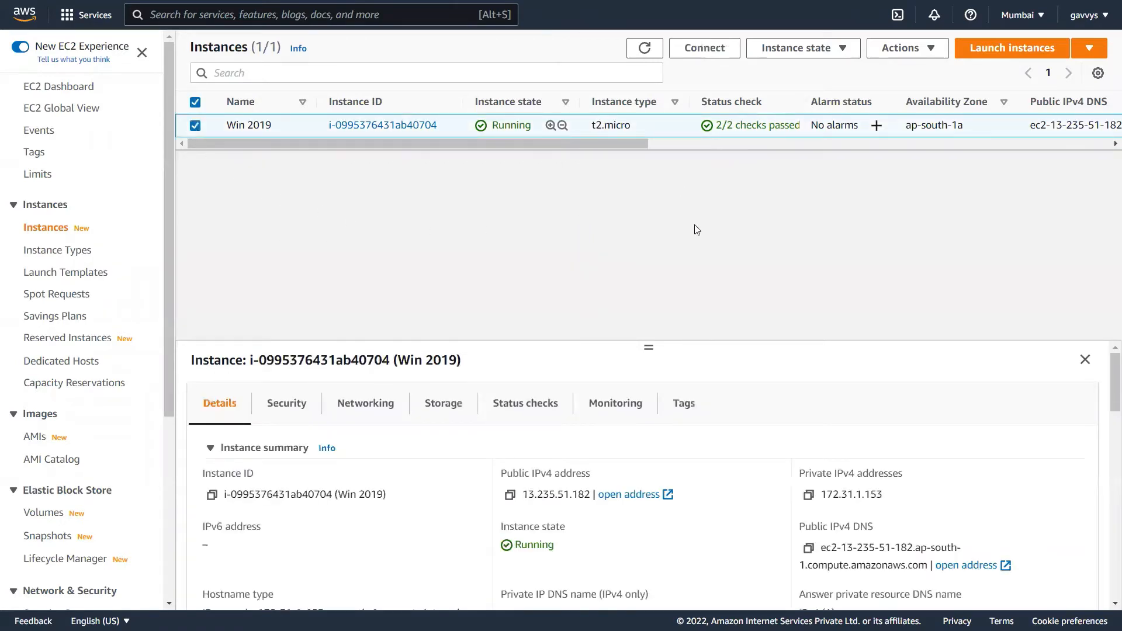
click(704, 49)
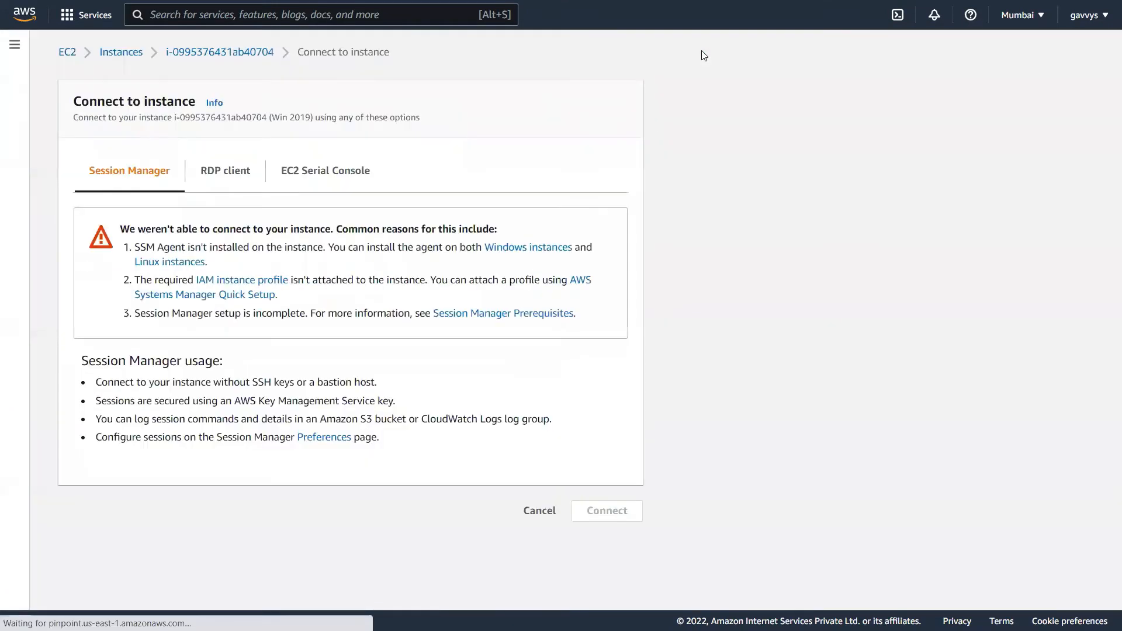
click(243, 174)
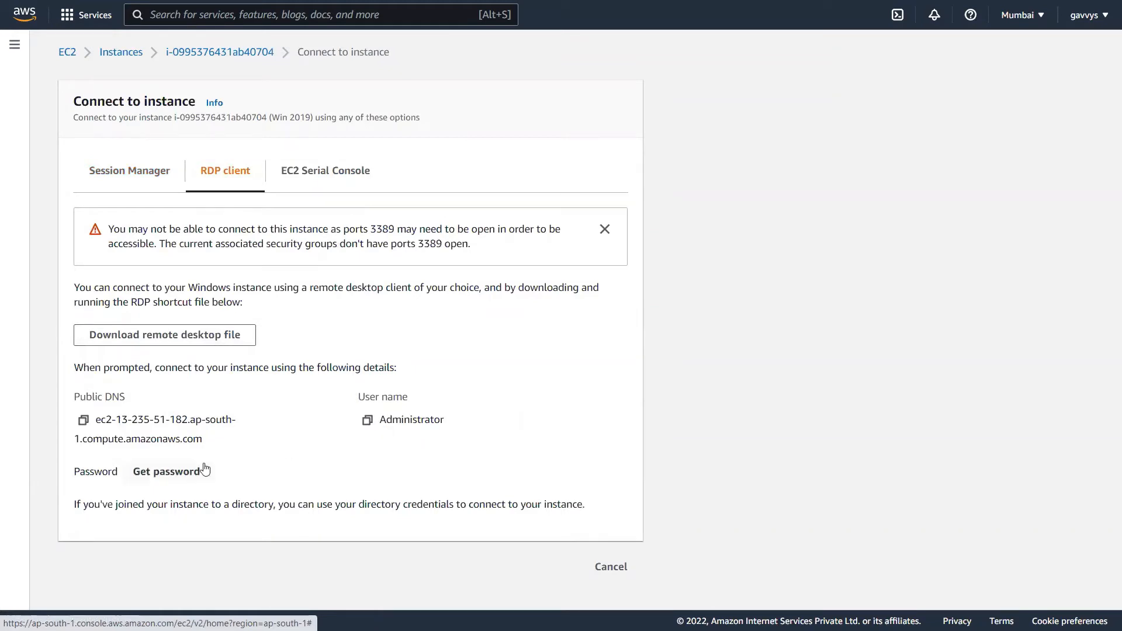
click(147, 476)
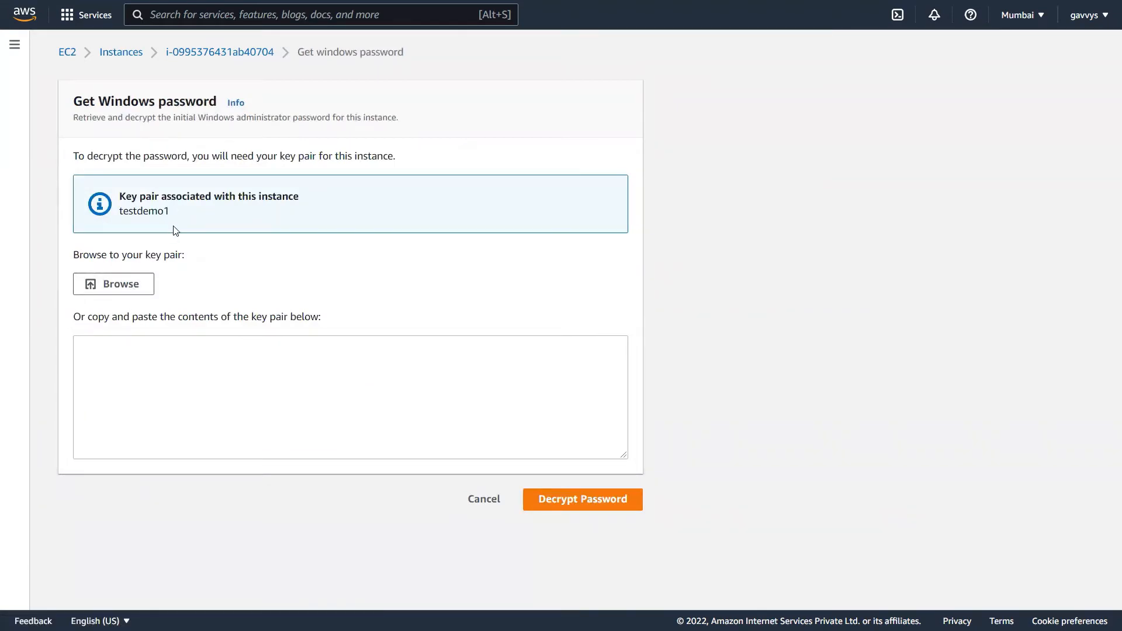
- Decrypt the Administrator password using the testdemo1.pem key from the AWS Keys folder
click(125, 284)
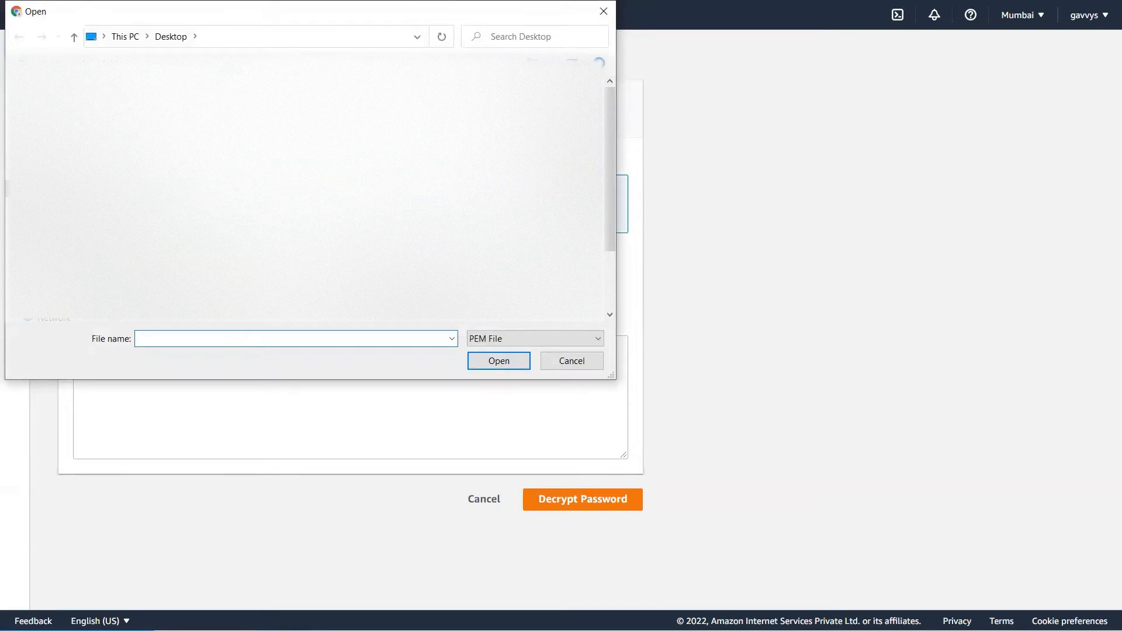
double_click(315, 216)
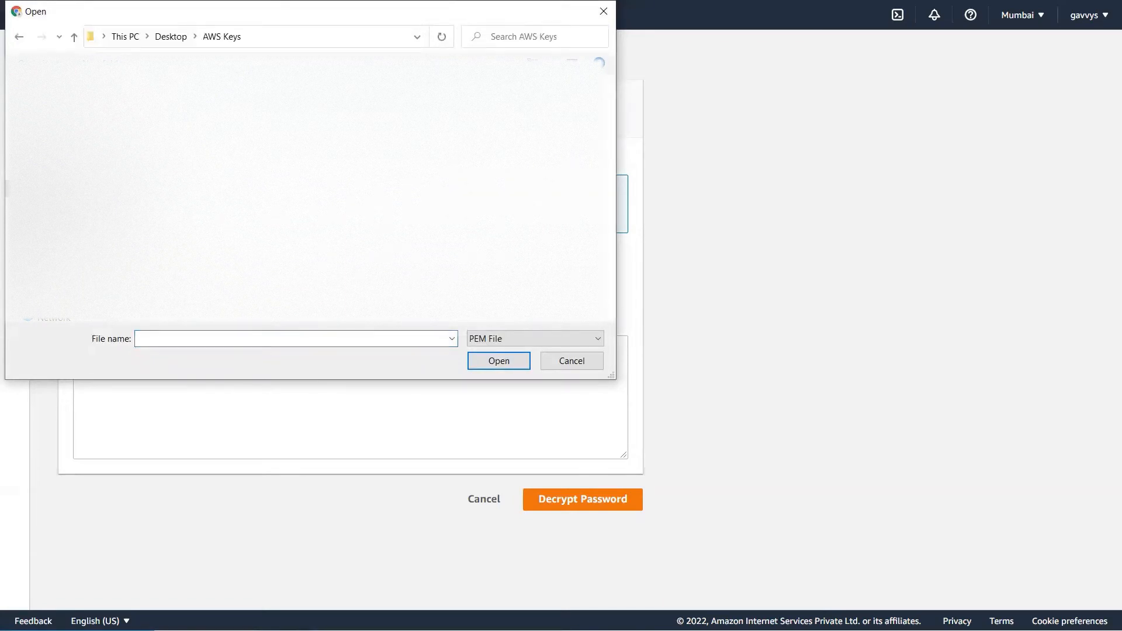
click(199, 123)
click(488, 361)
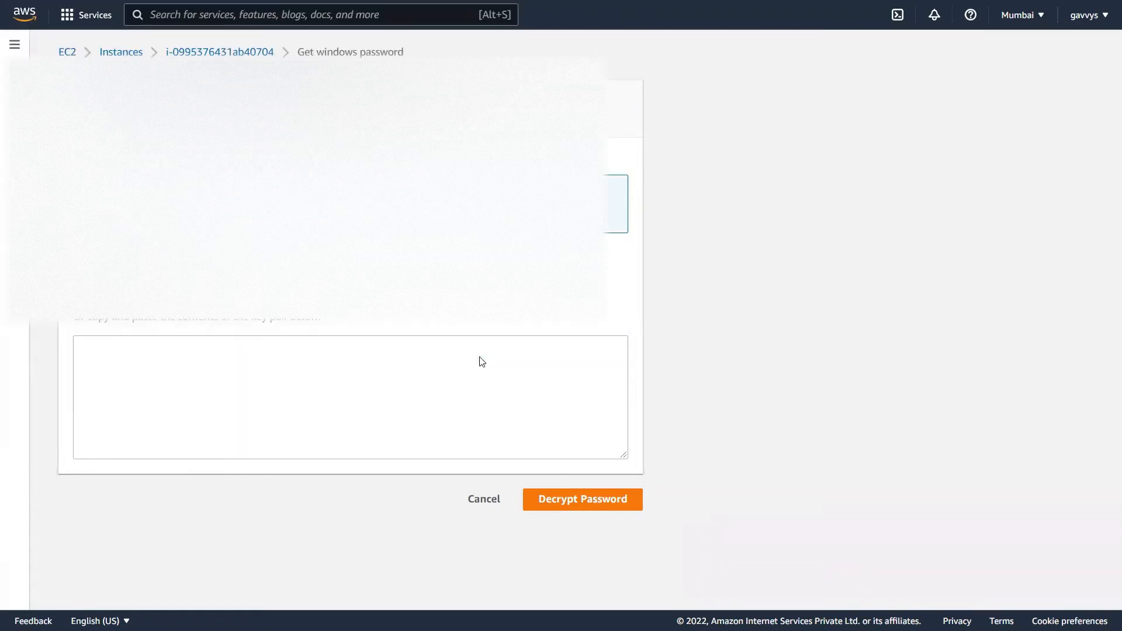
click(572, 543)
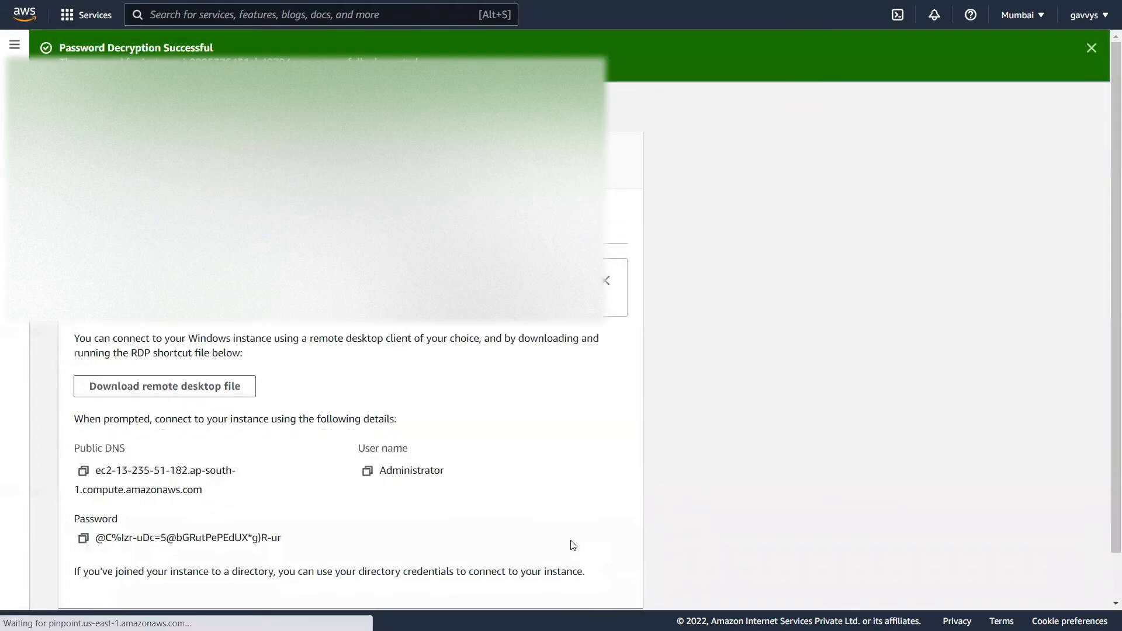
scroll(278, 462, down, 1)
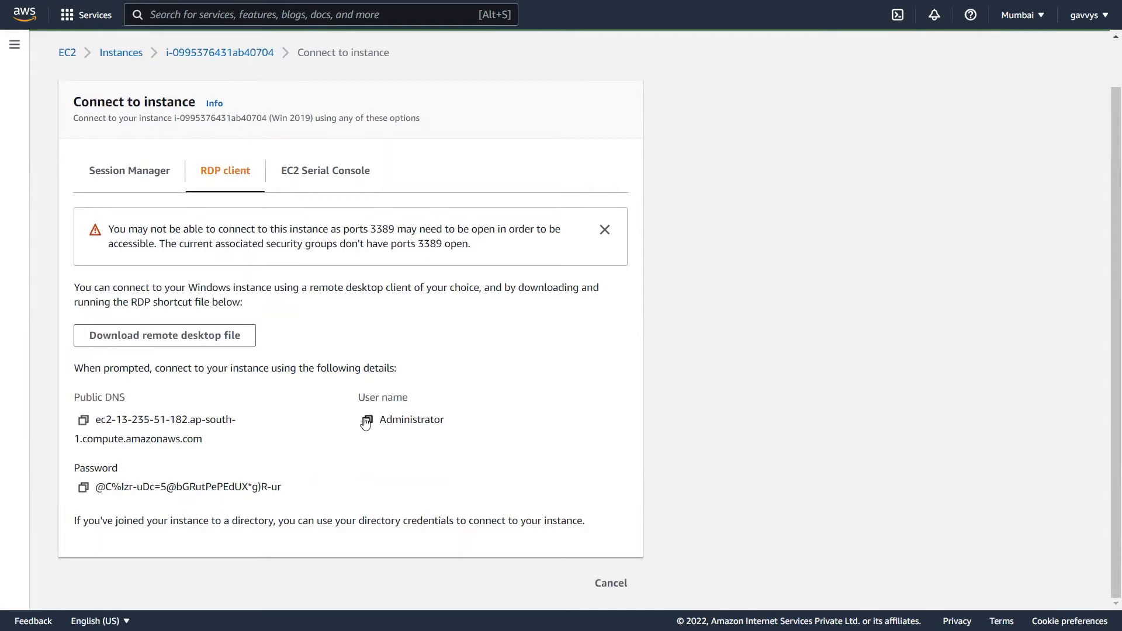
- Paste the Administrator user name and decrypted password into a new Notepad note
click(367, 420)
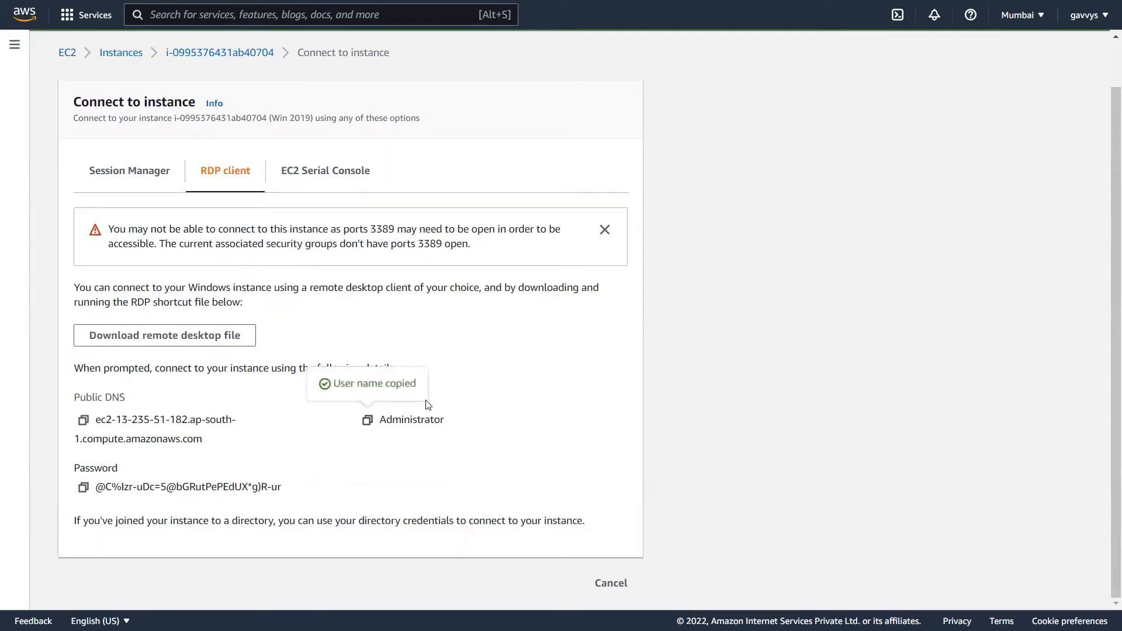
key(super+r)
key(Return)
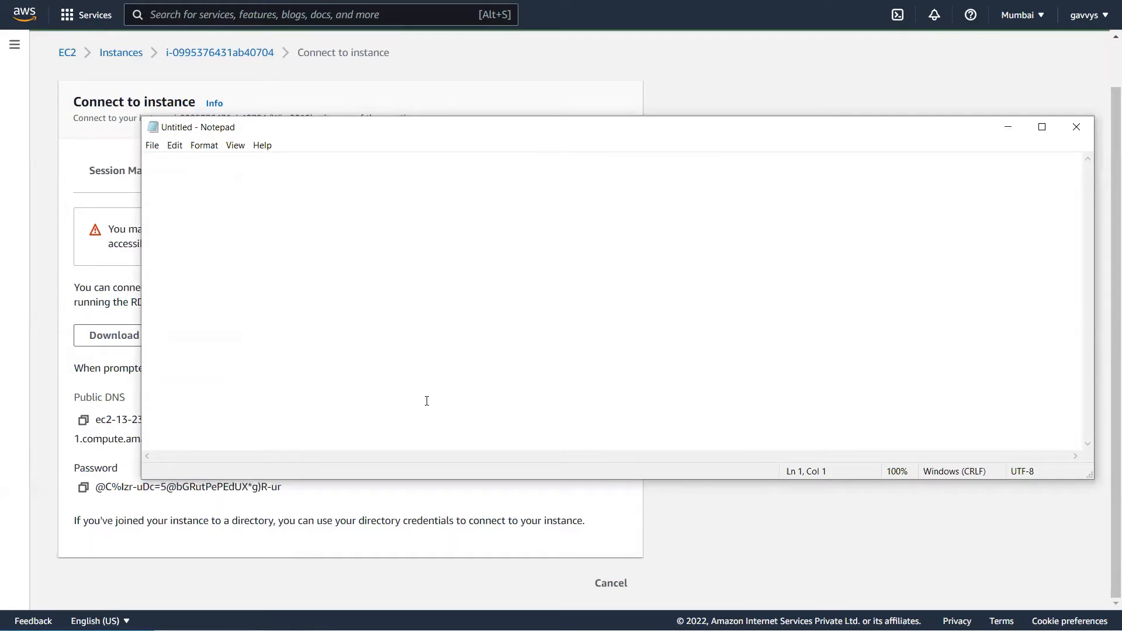
key(ctrl+v)
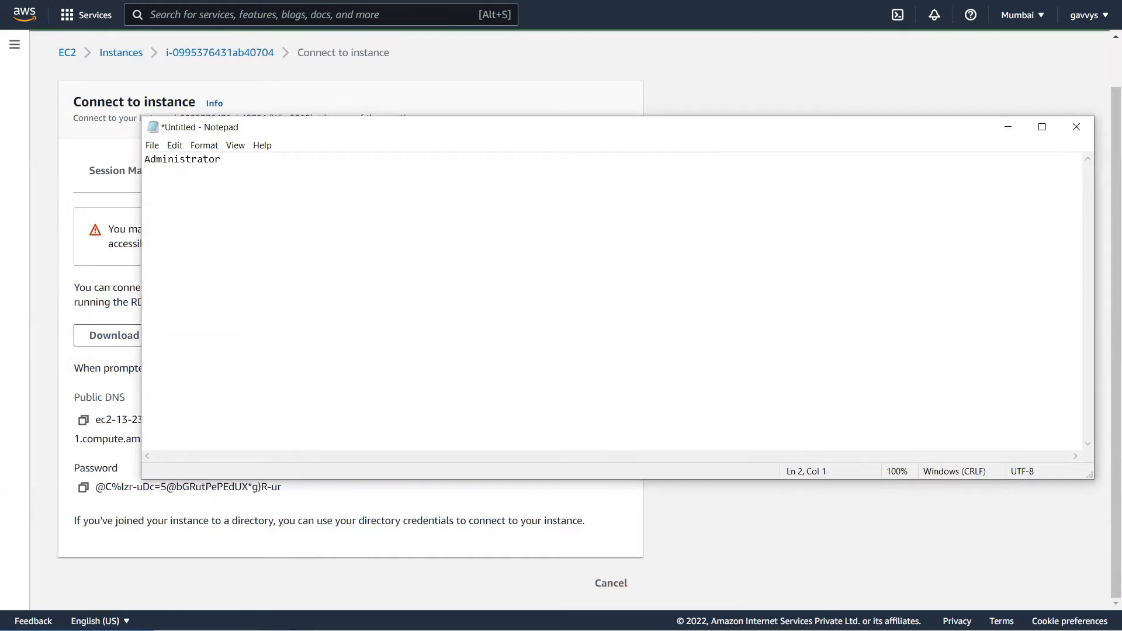
click(83, 488)
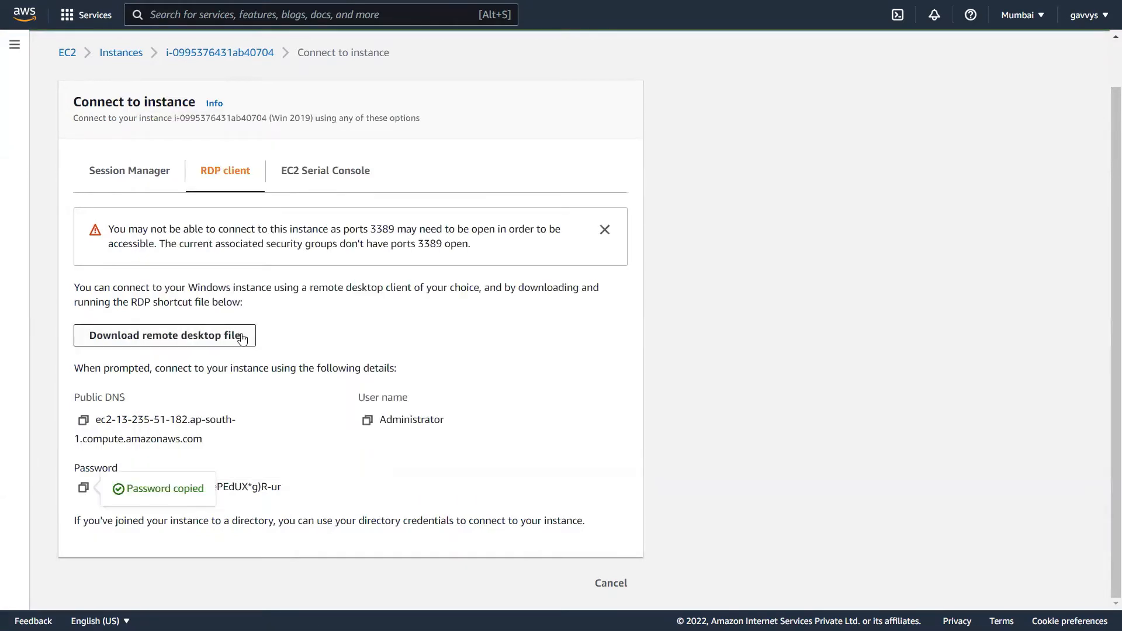
key(alt+Tab)
key(Return)
key(ctrl+v)
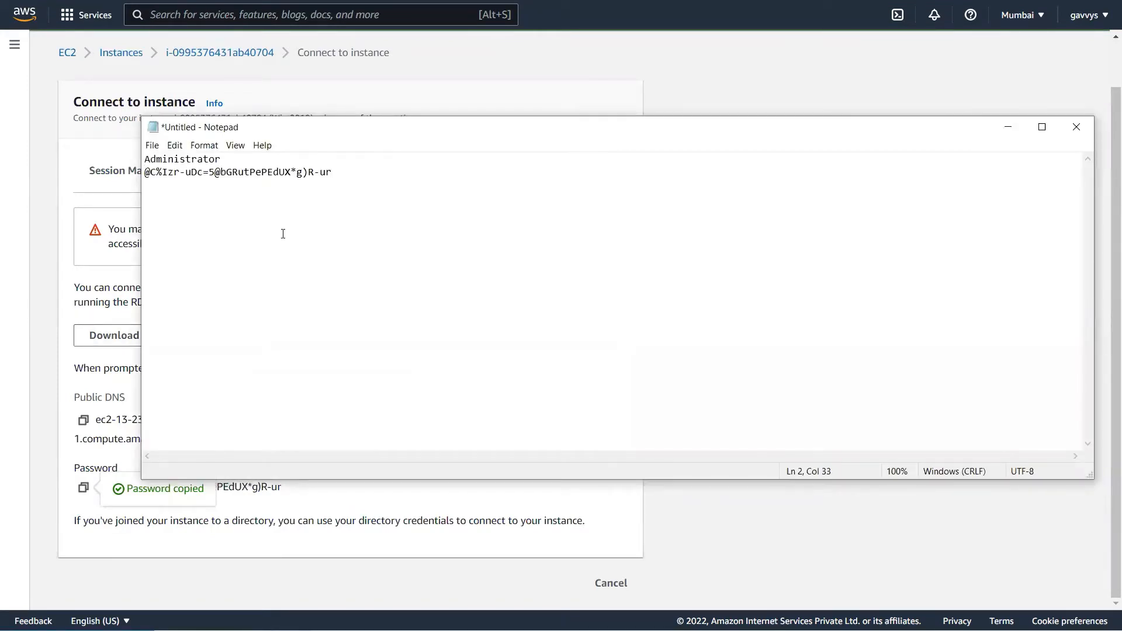
- Add the Win 2019 instance's public IPv4 address 13.235.51.182 to the note's third line
key(alt+Tab)
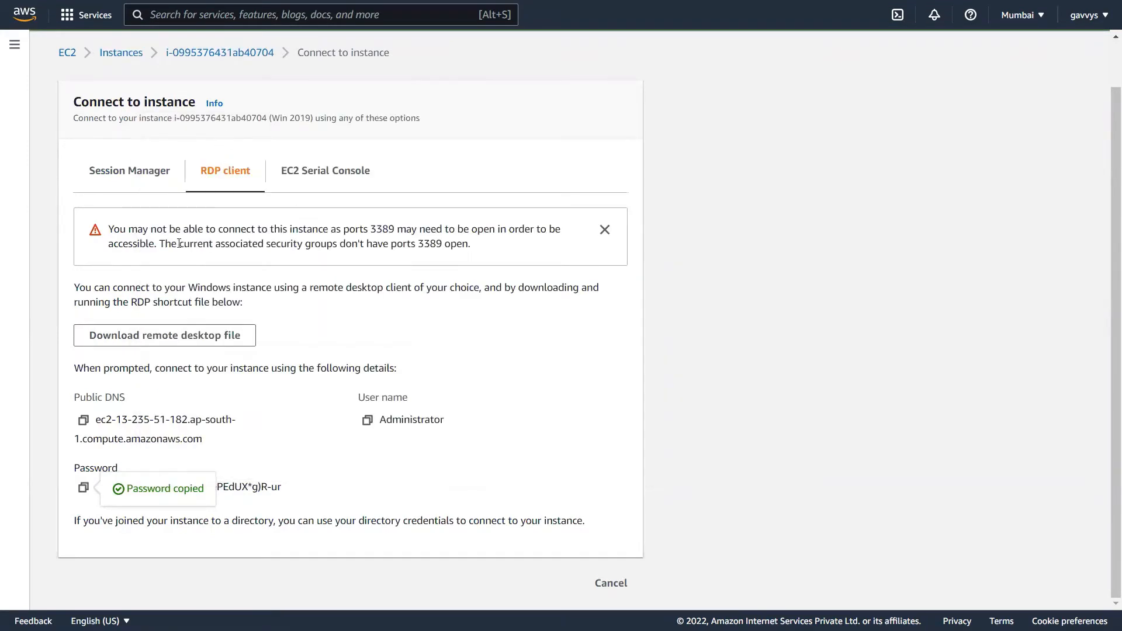
click(121, 53)
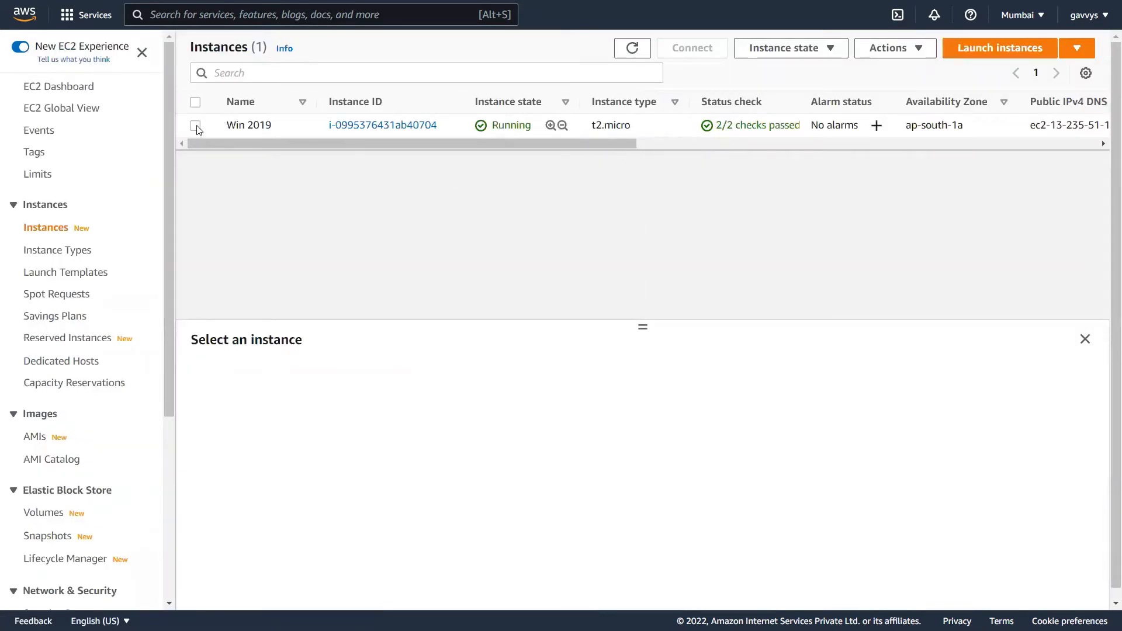
click(195, 125)
click(506, 474)
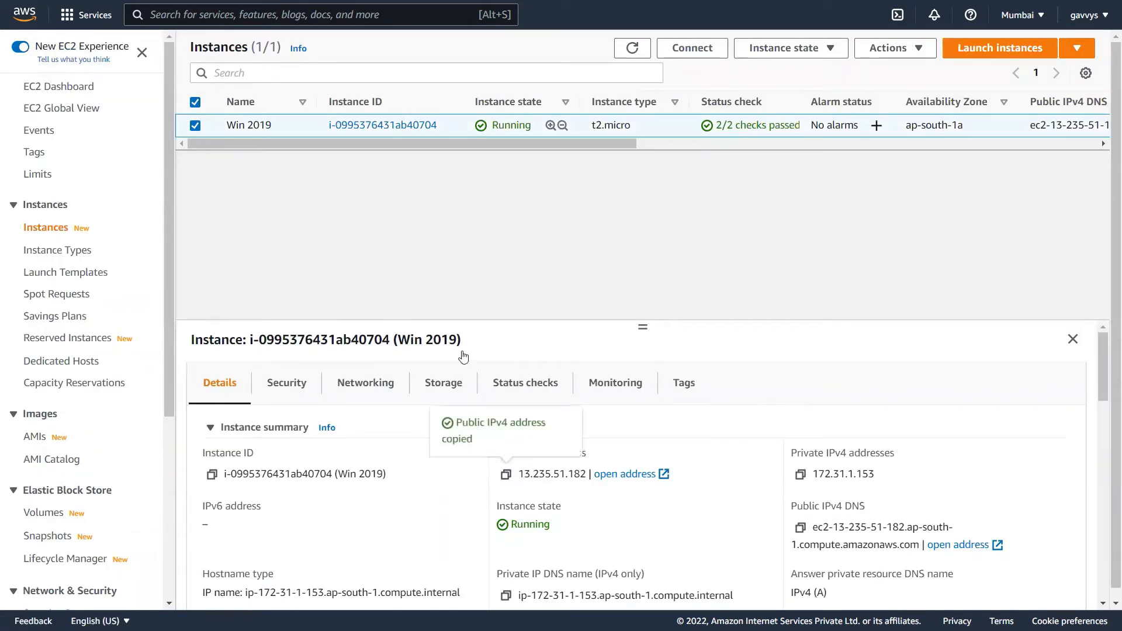
key(alt+Tab)
key(ctrl+v)
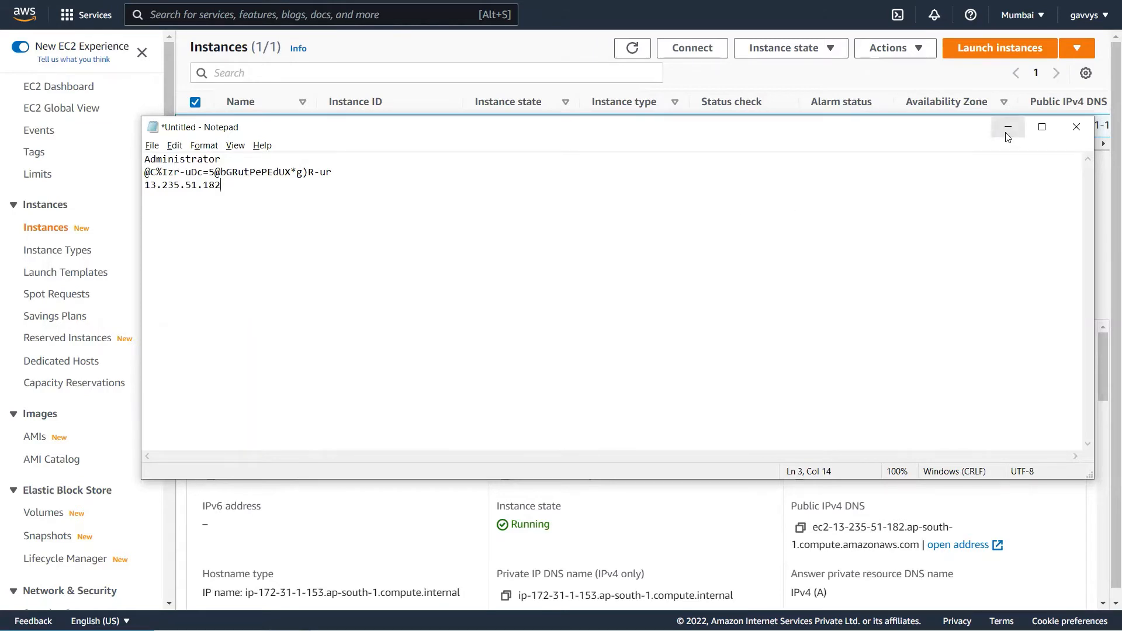
key(super+r)
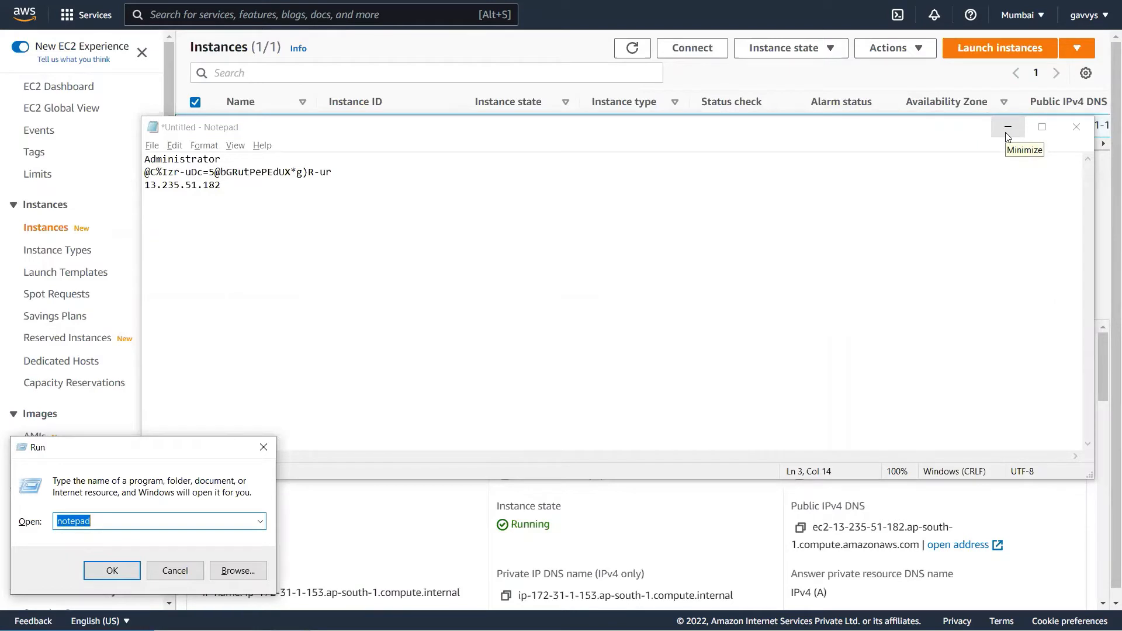
- Launch mstsc and connect Remote Desktop to computer 13.235.51.182 copied from the note
text(mstsc)
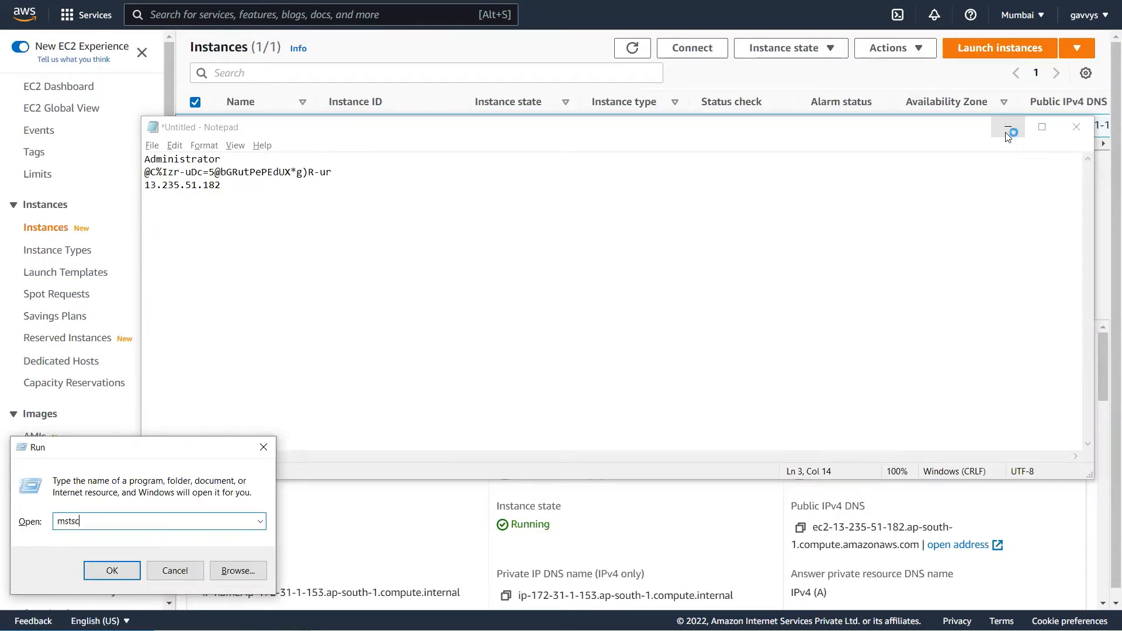
key(Return)
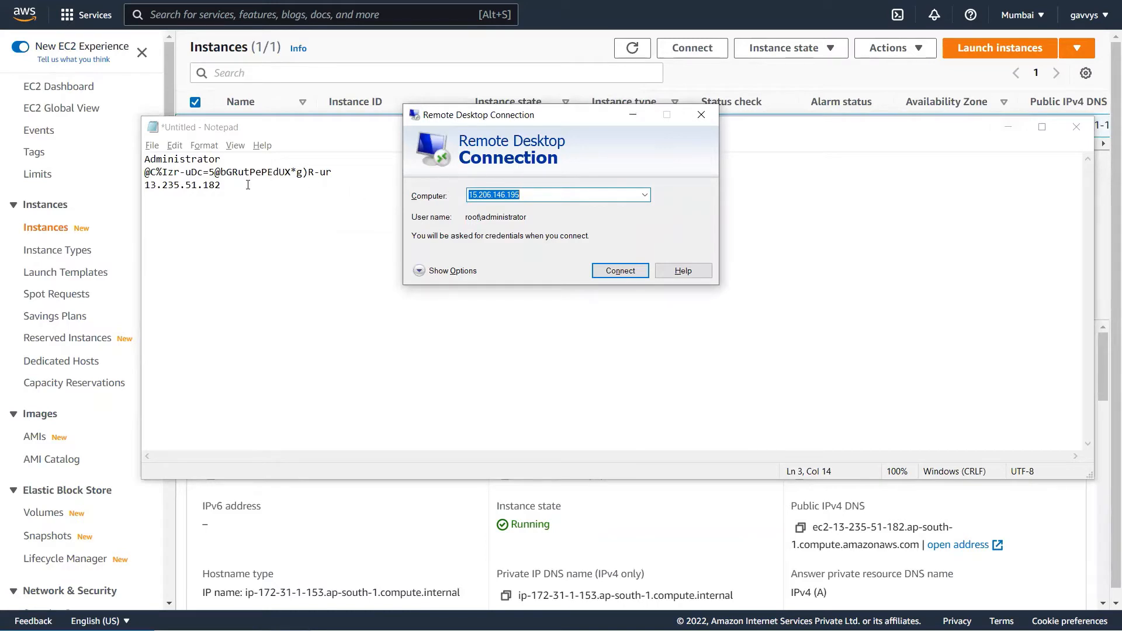
drag(231, 184, 146, 186)
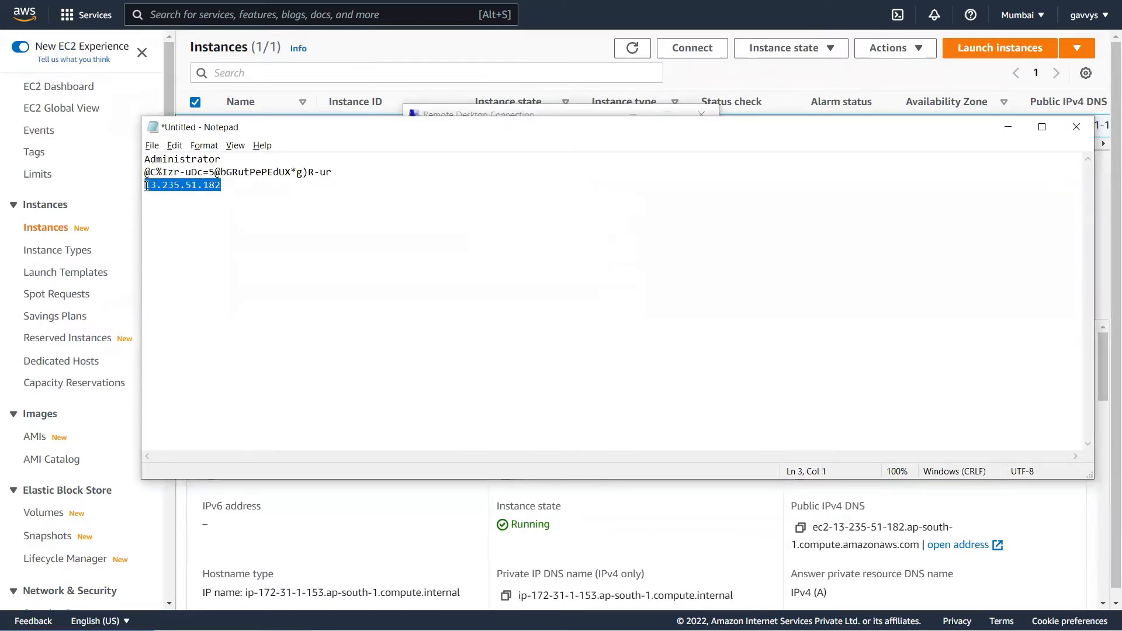
key(ctrl+c)
key(alt+Tab)
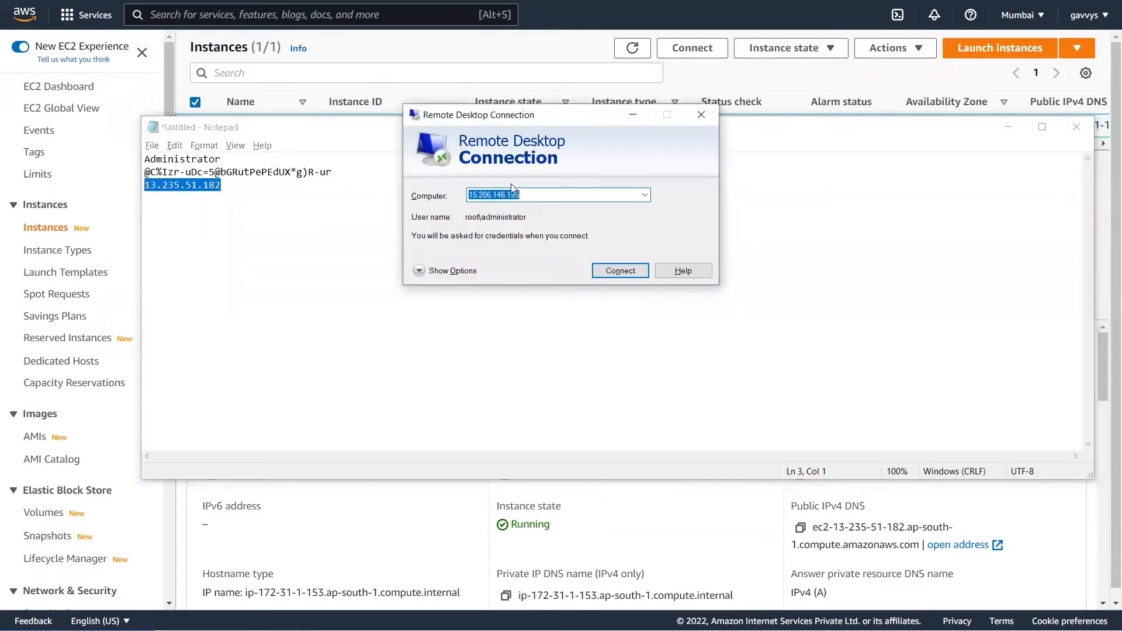
key(ctrl+v)
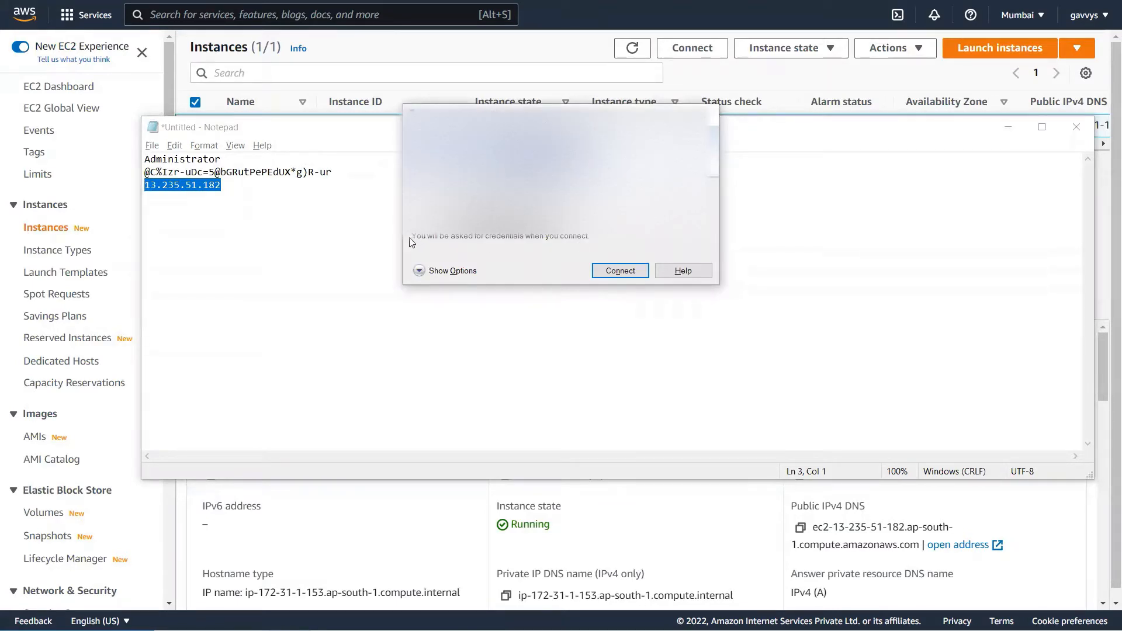
click(607, 271)
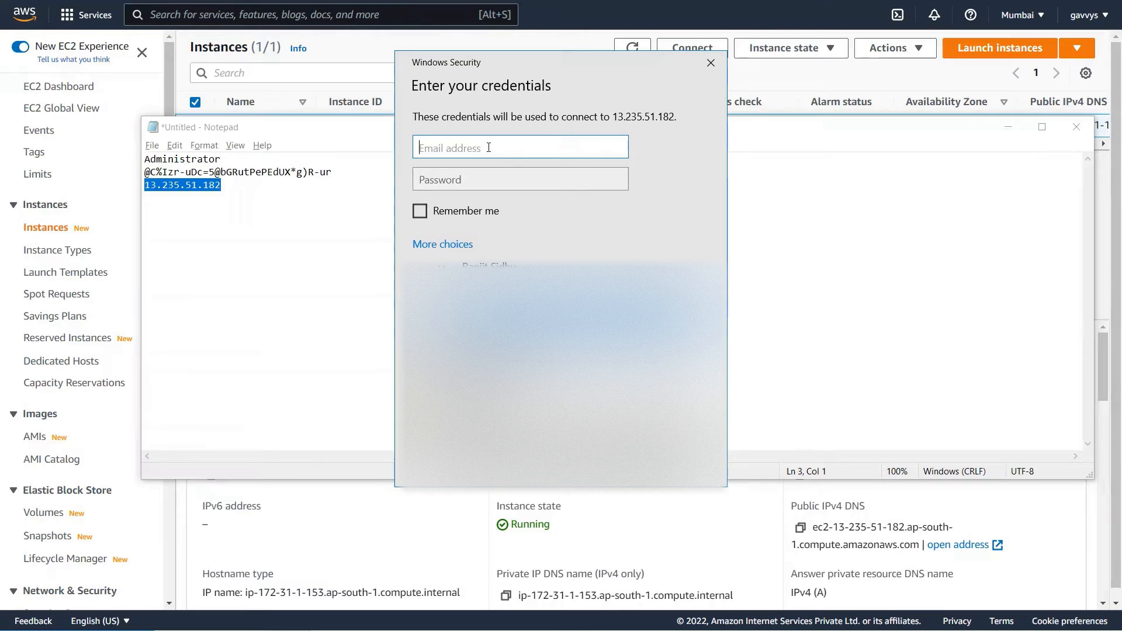
- Sign in as administrator with the password pasted from Notepad, accepting the certificate warning
text(oot\administrator)
drag(331, 176, 145, 174)
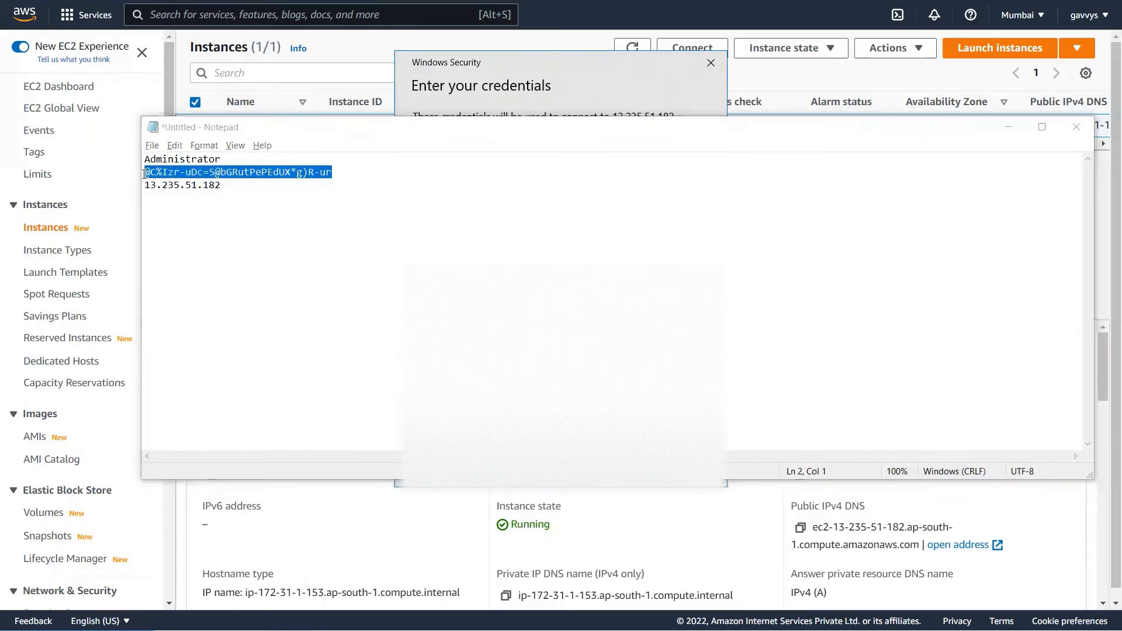
key(alt+Tab)
click(438, 180)
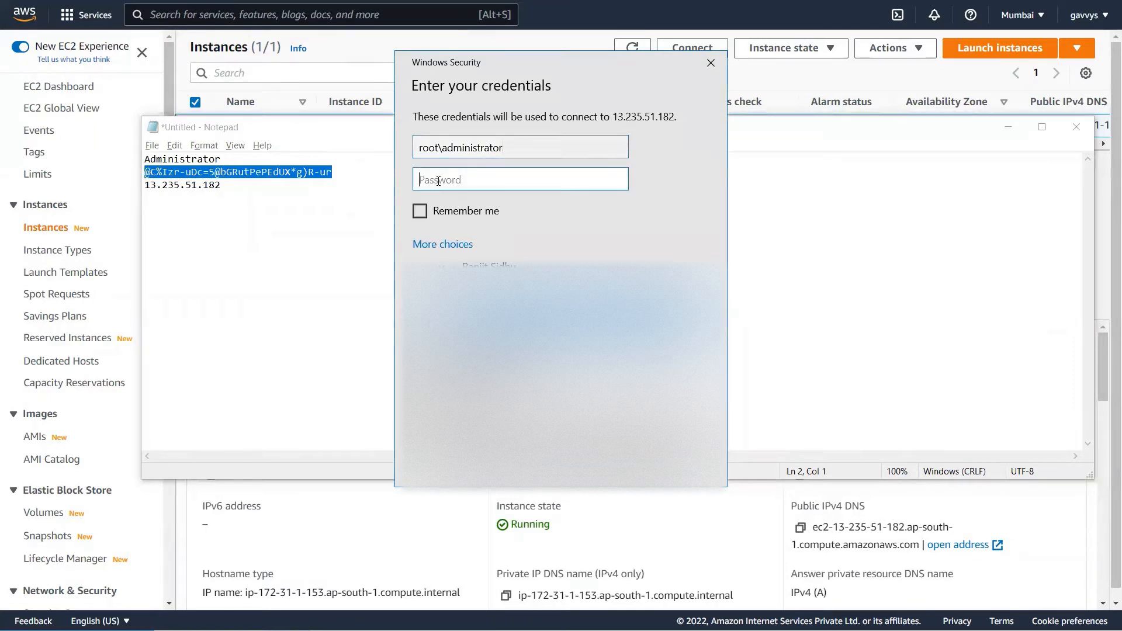
key(ctrl+v)
click(525, 451)
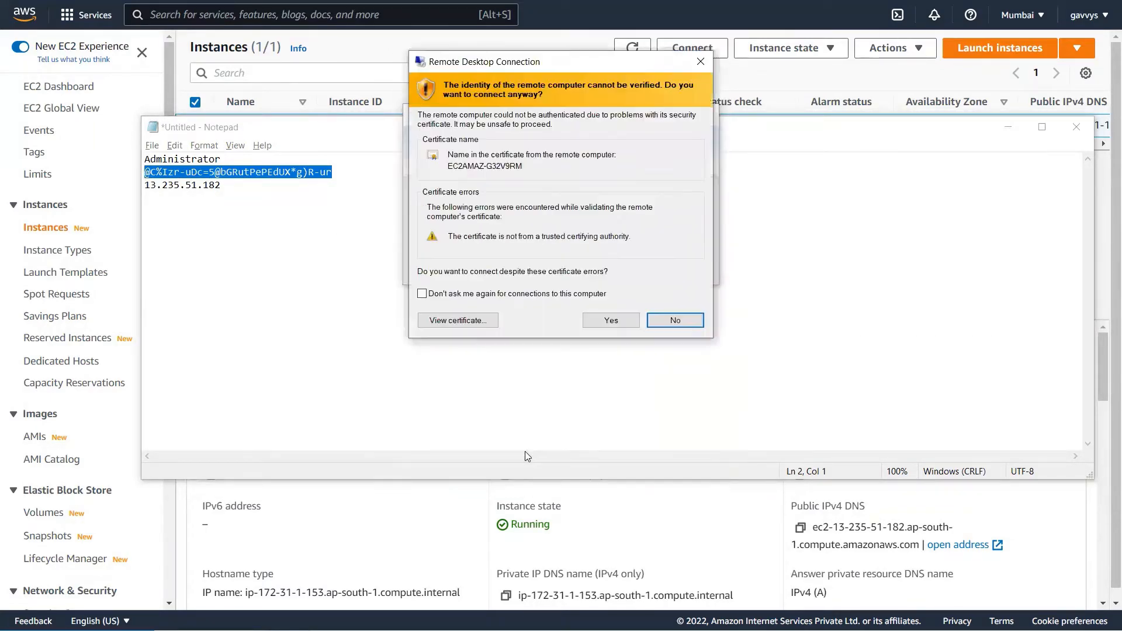
click(610, 320)
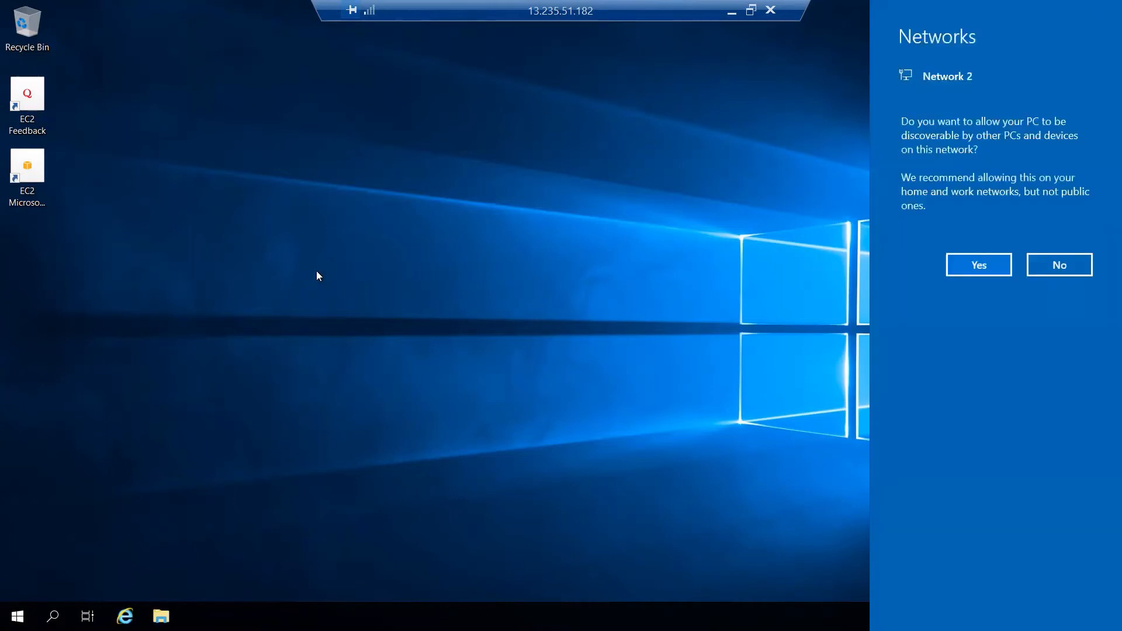
- Decline network discovery and launch Server Manager from the Start menu
click(1047, 264)
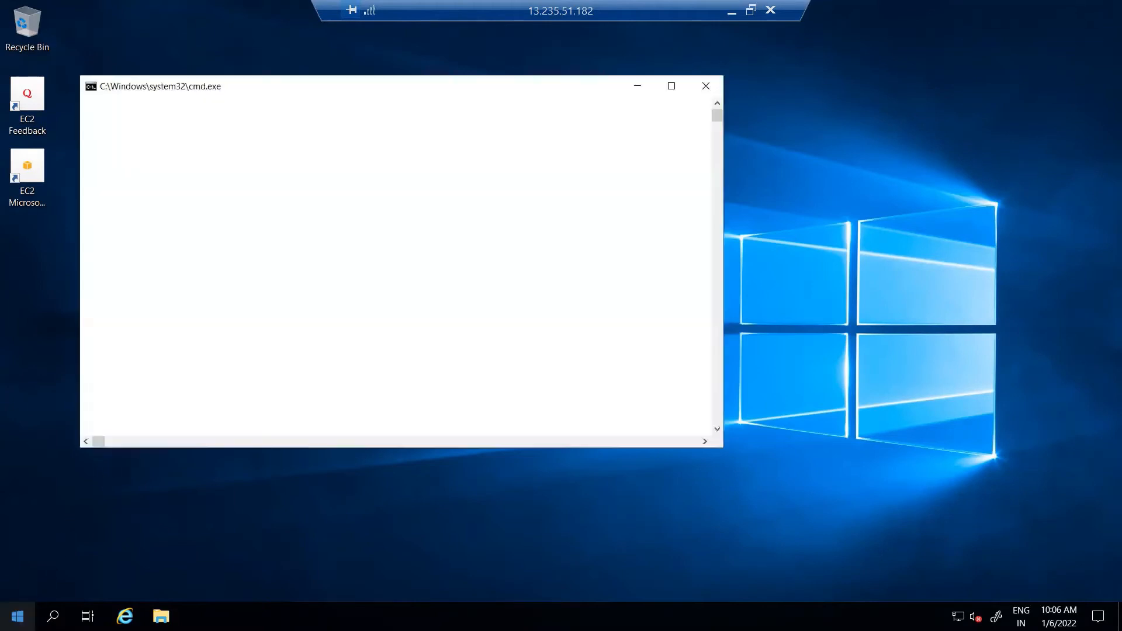
click(21, 615)
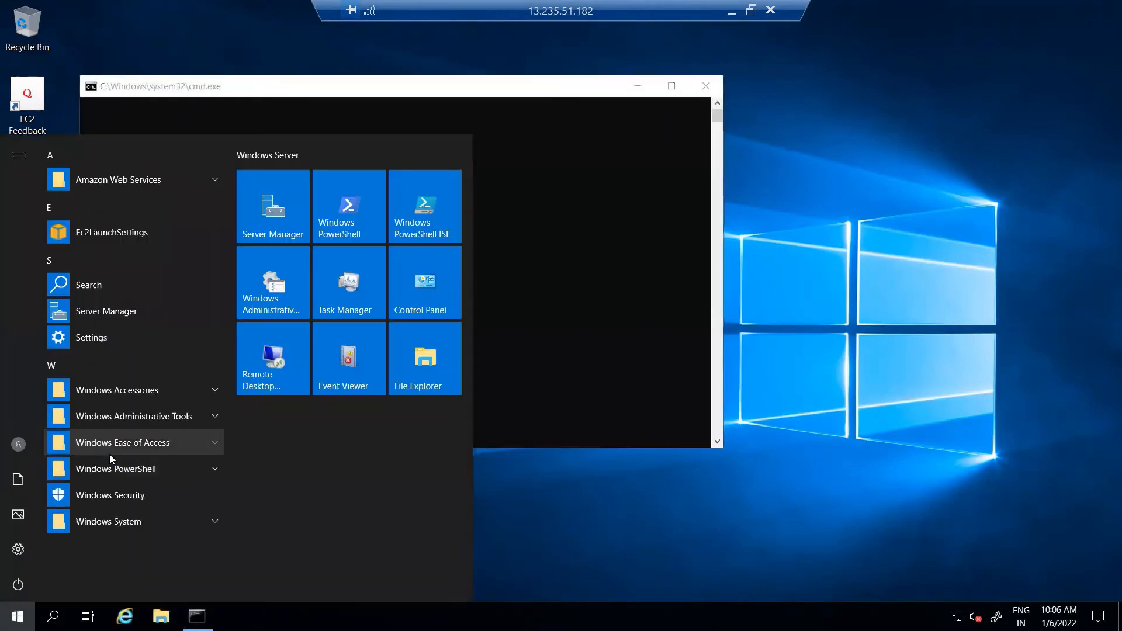
click(270, 209)
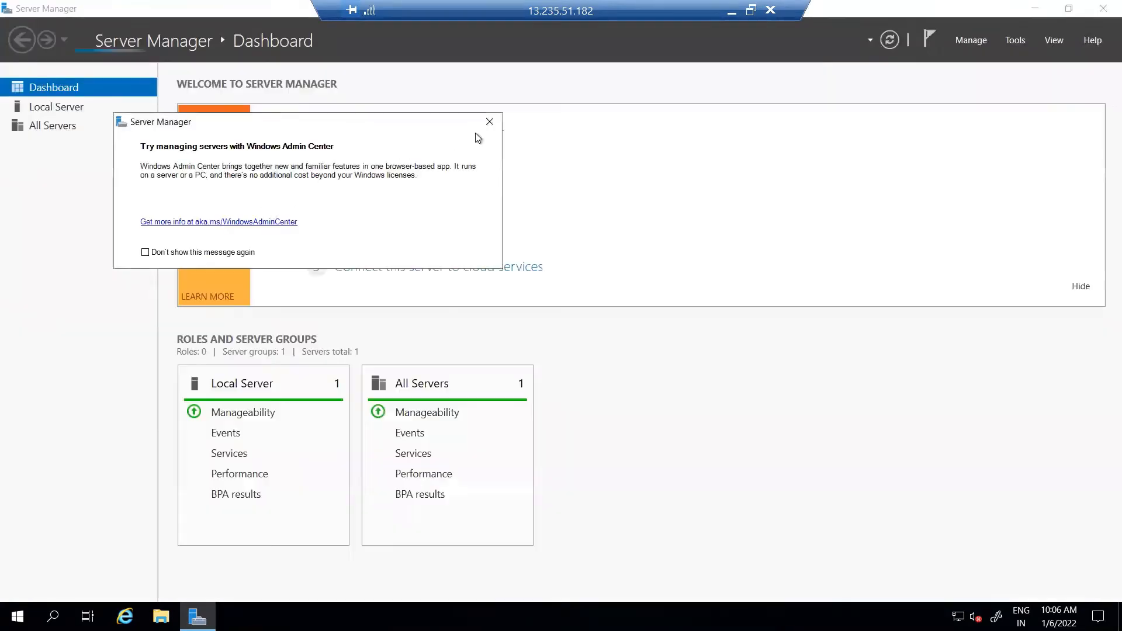
- Set IE Enhanced Security Configuration to Off for Administrators in the Local Server properties
click(490, 122)
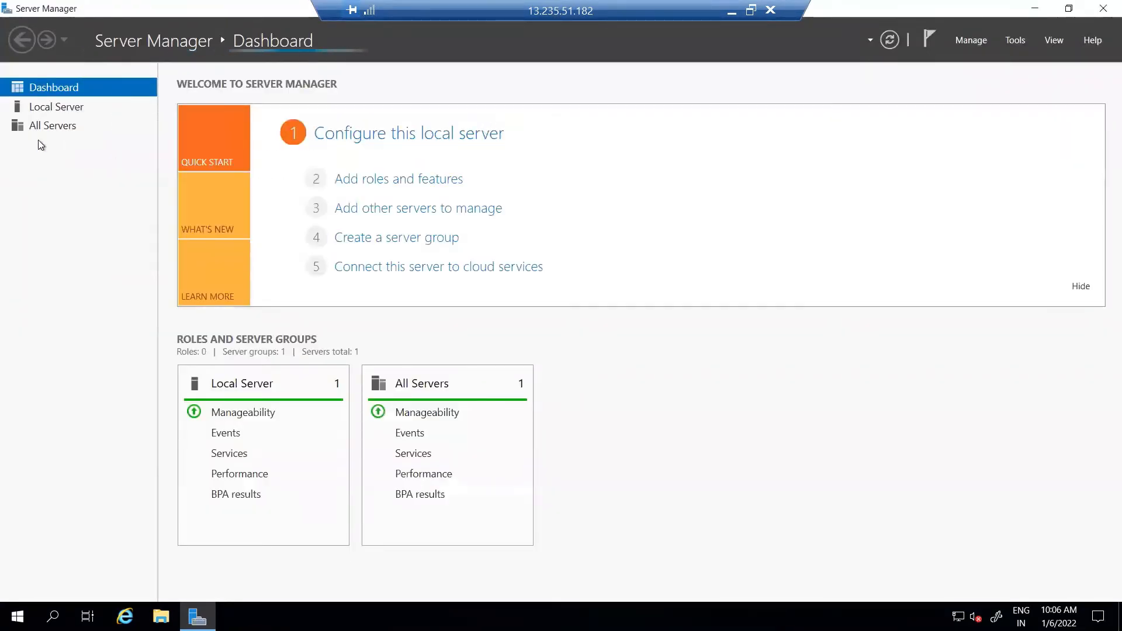
click(40, 107)
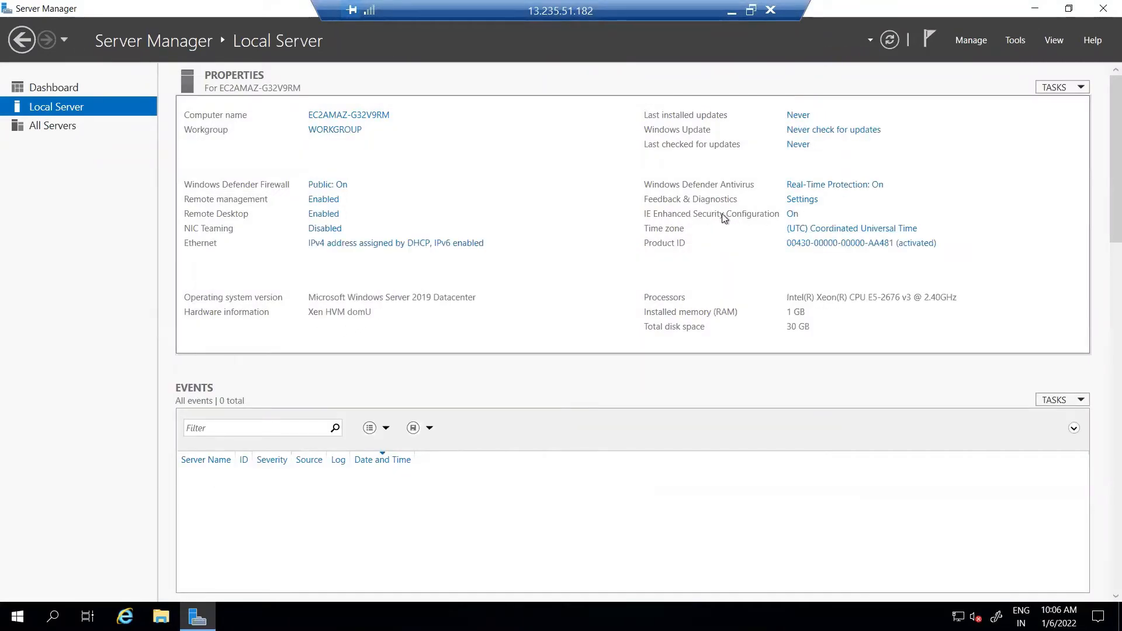
click(791, 214)
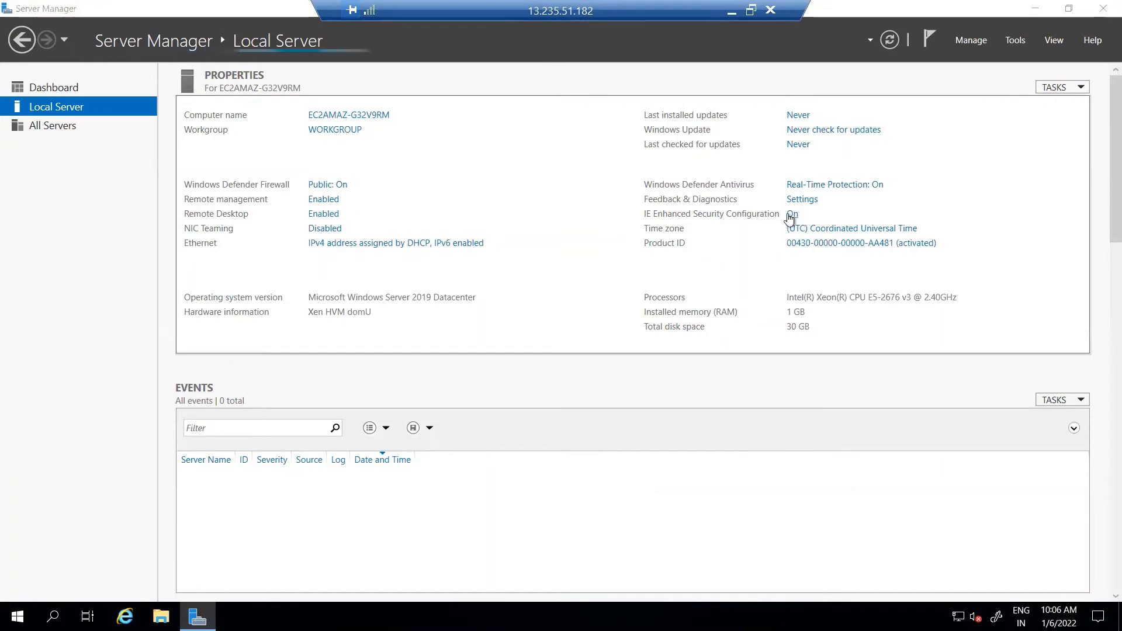
click(466, 288)
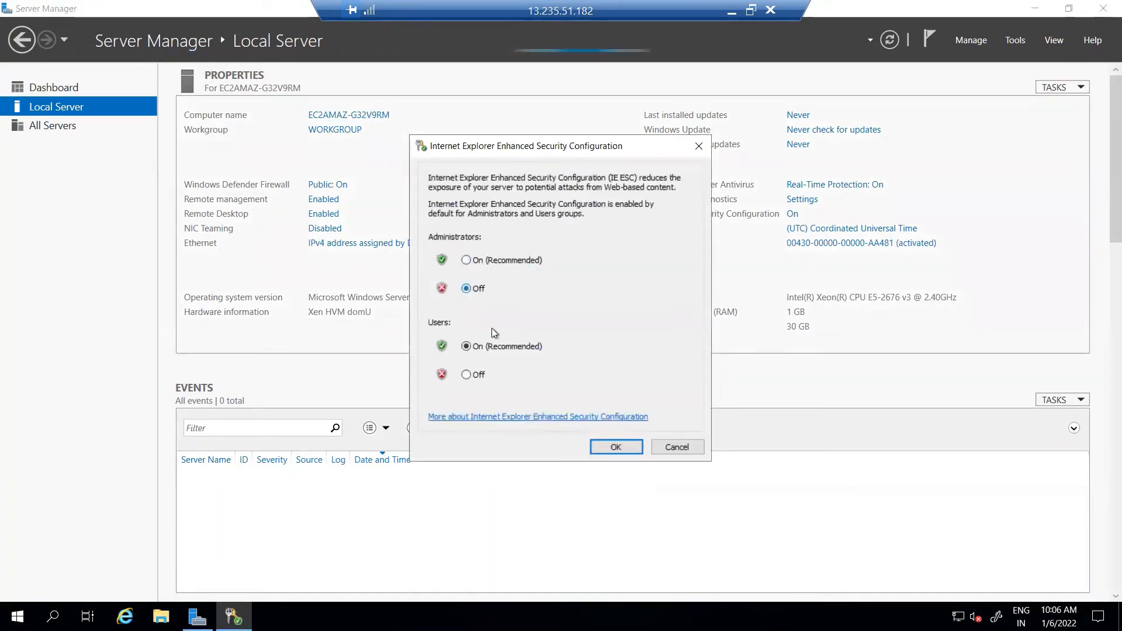
click(611, 447)
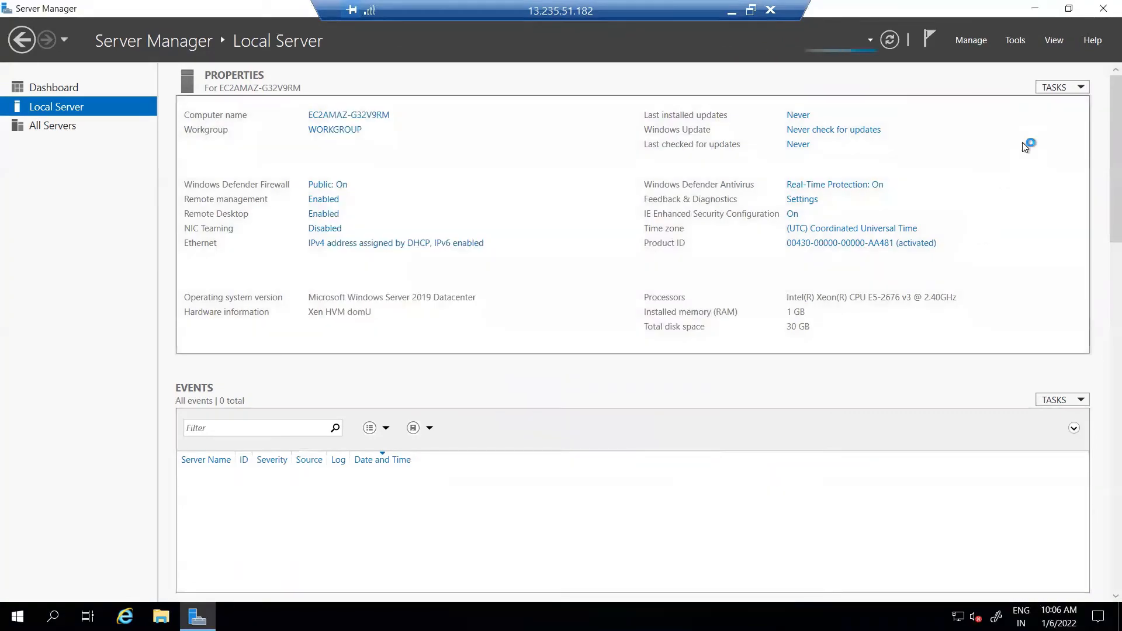
click(1035, 8)
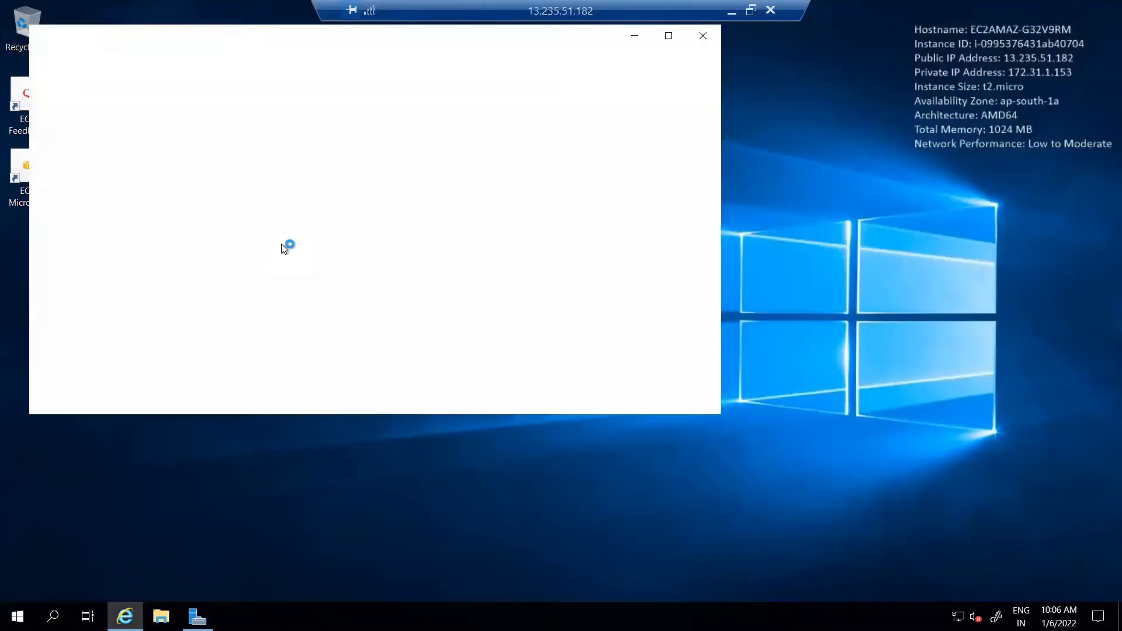
- Maximize Internet Explorer, dismiss the IE 11 setup prompt and browse to google.com
click(669, 36)
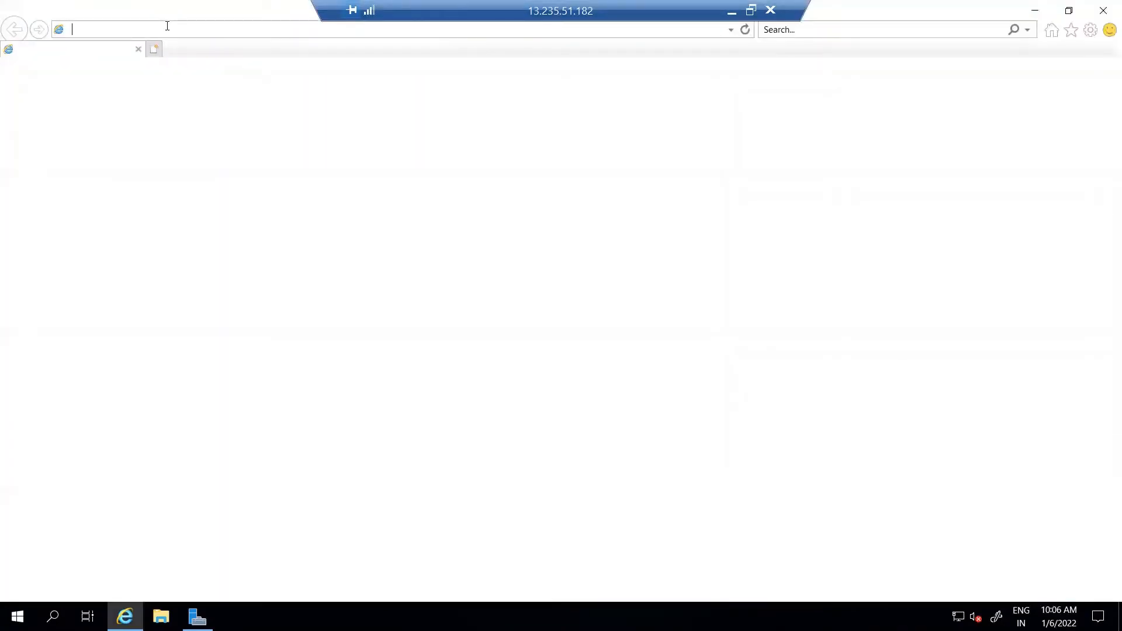
text(google)
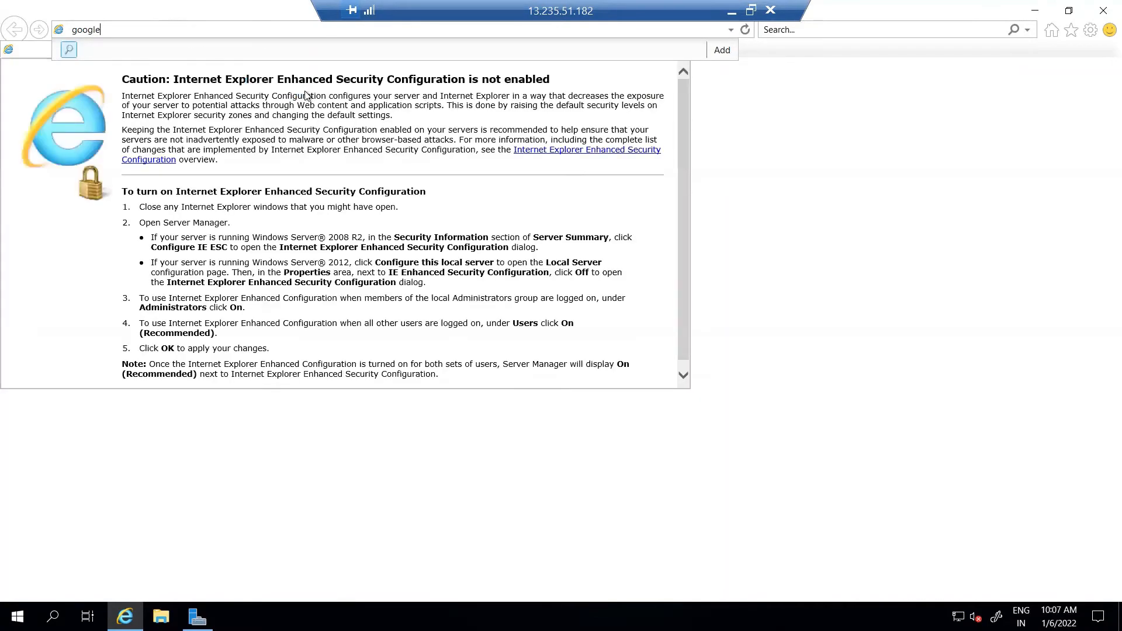
click(649, 433)
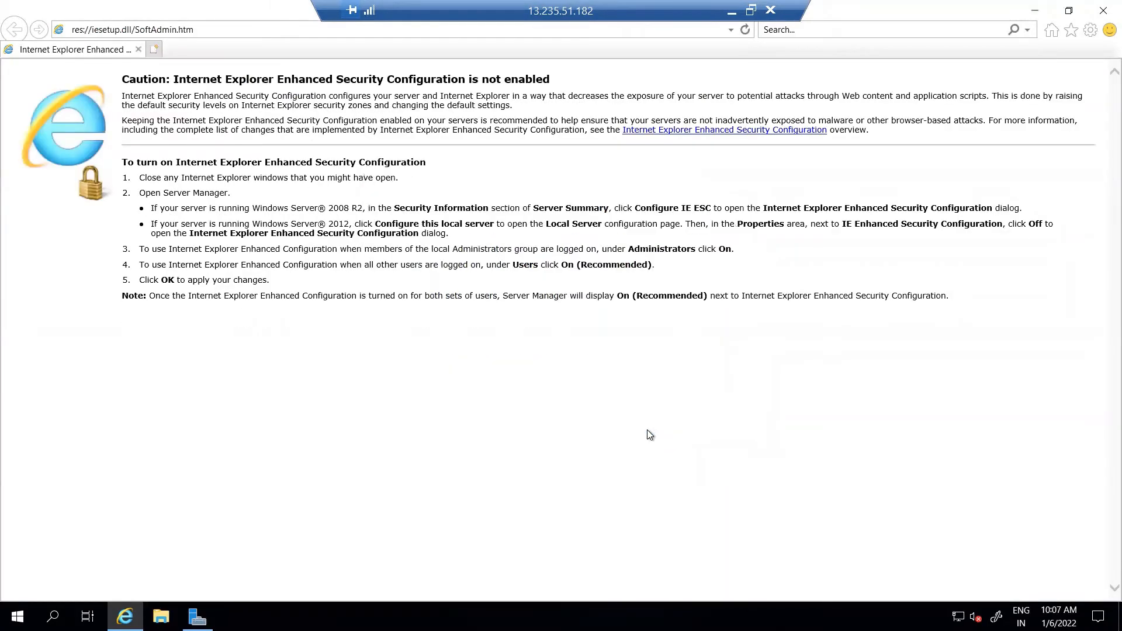
click(253, 28)
text(google)
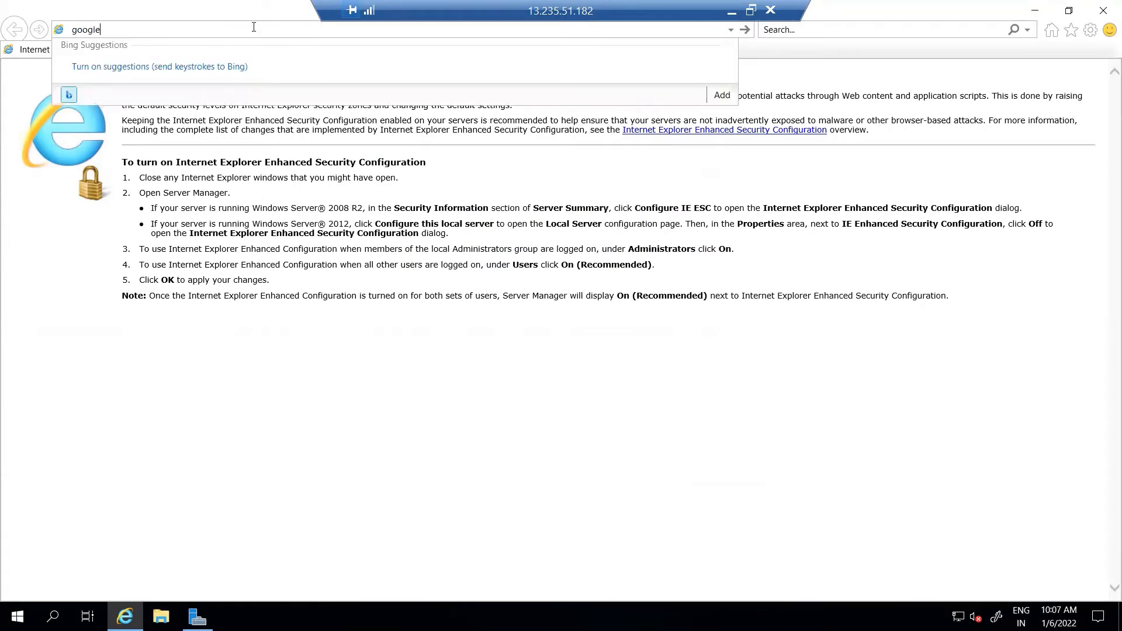
text(.com)
key(Return)
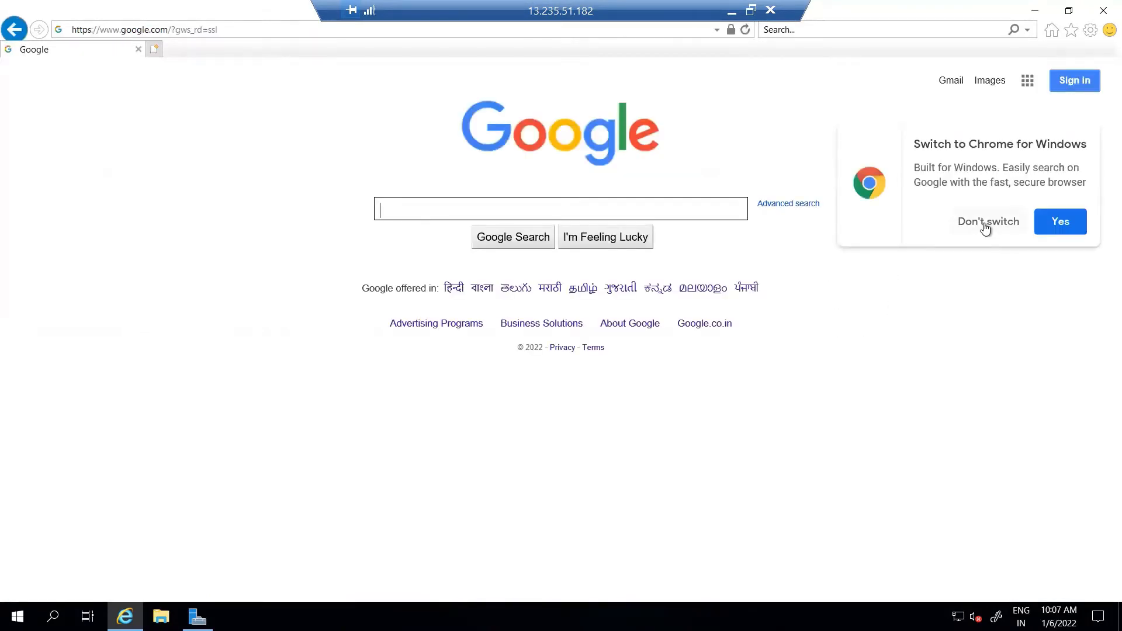
- Start the Add Roles and Features Wizard with role-based installation targeting this server
click(1101, 11)
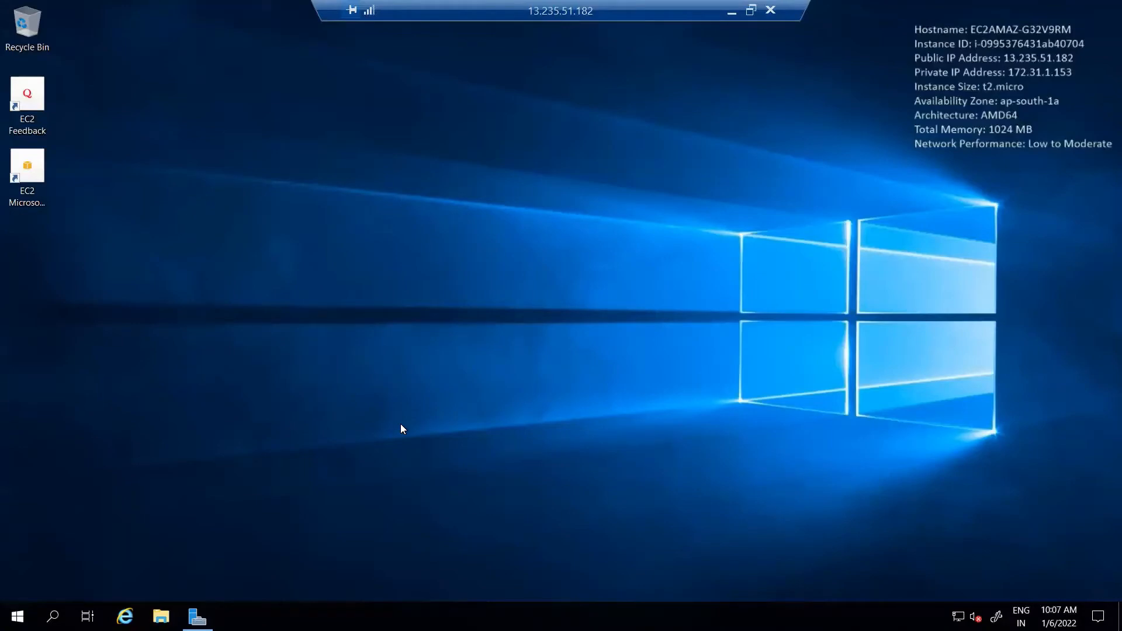
click(199, 614)
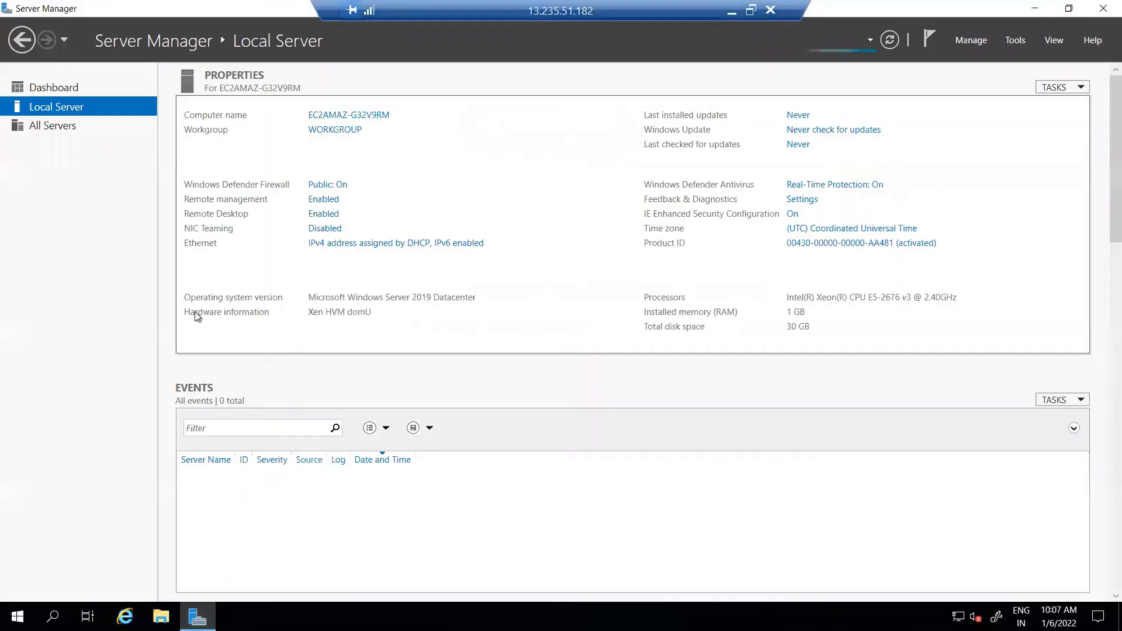
click(45, 125)
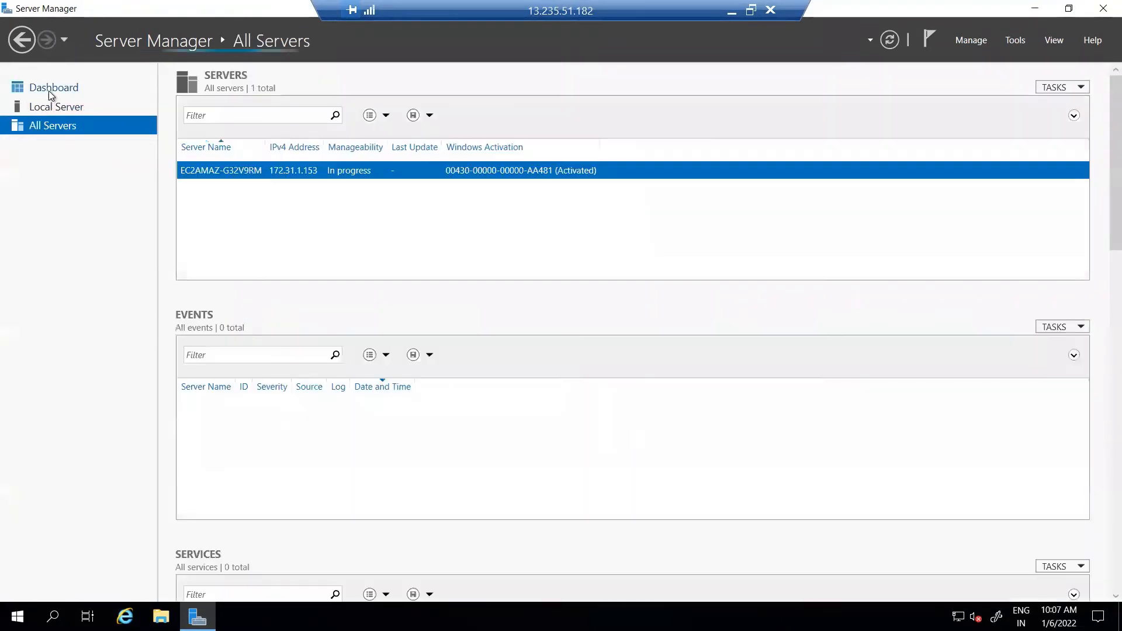
click(51, 94)
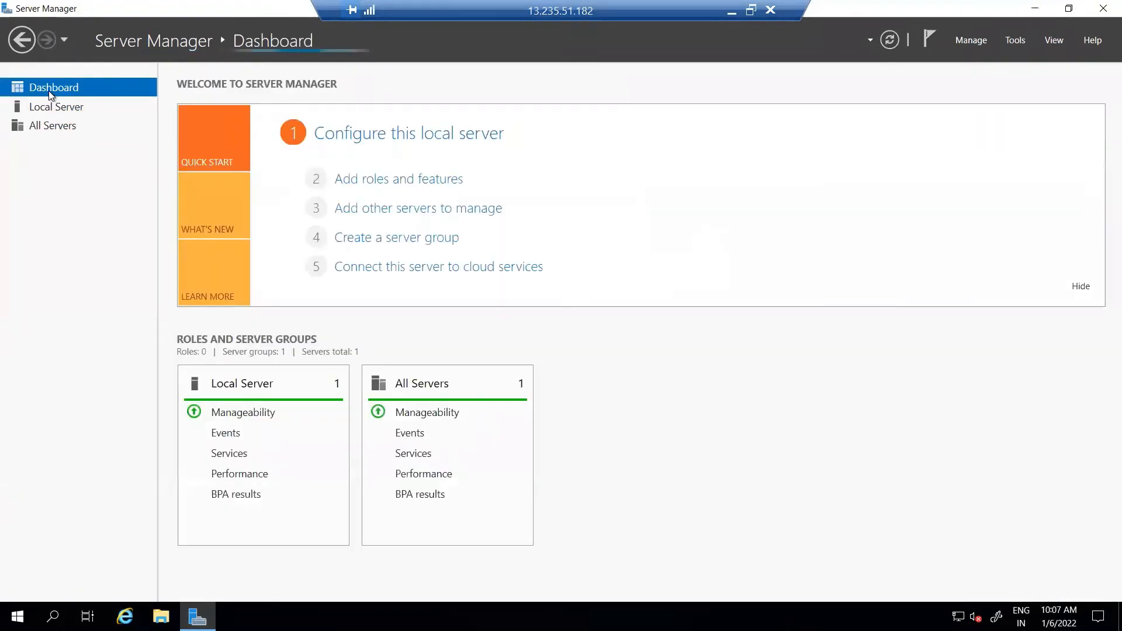
click(432, 182)
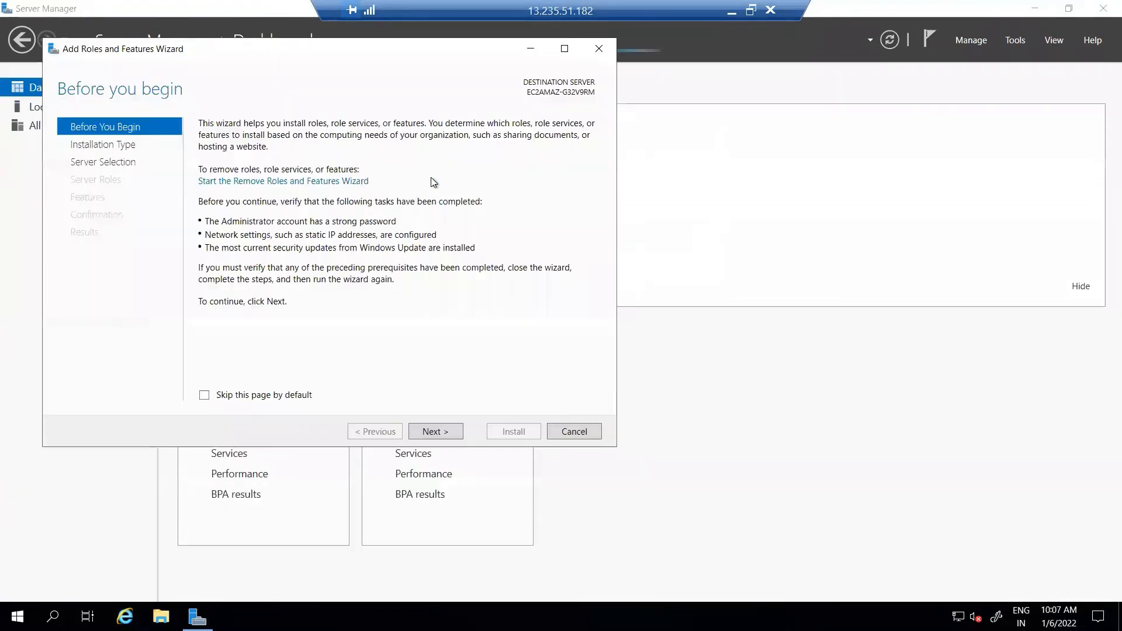
click(436, 432)
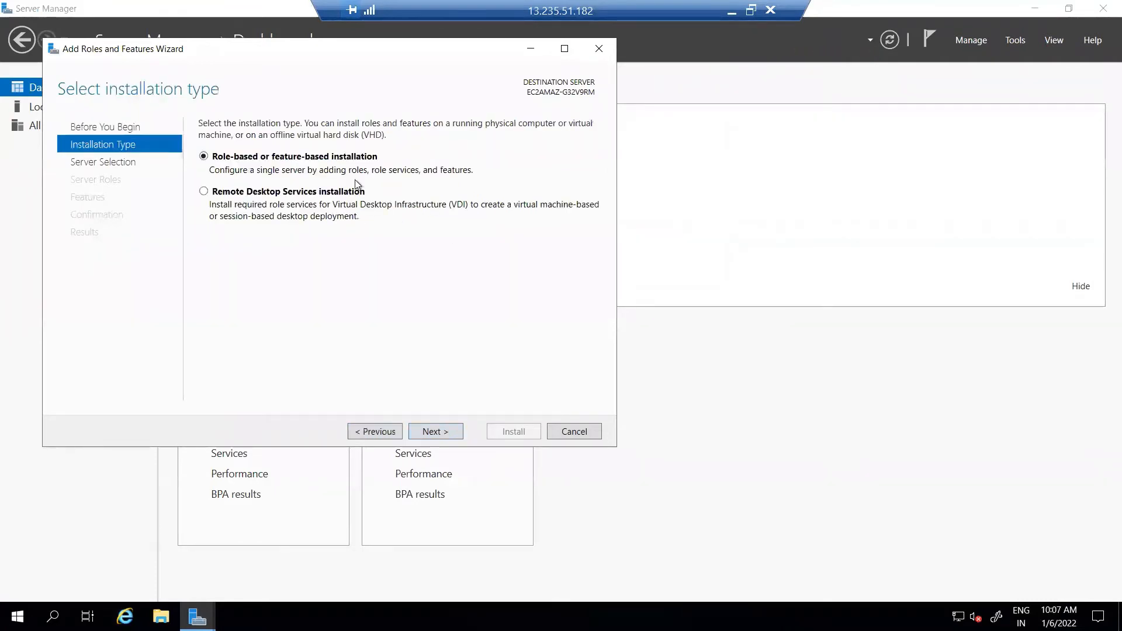
click(435, 432)
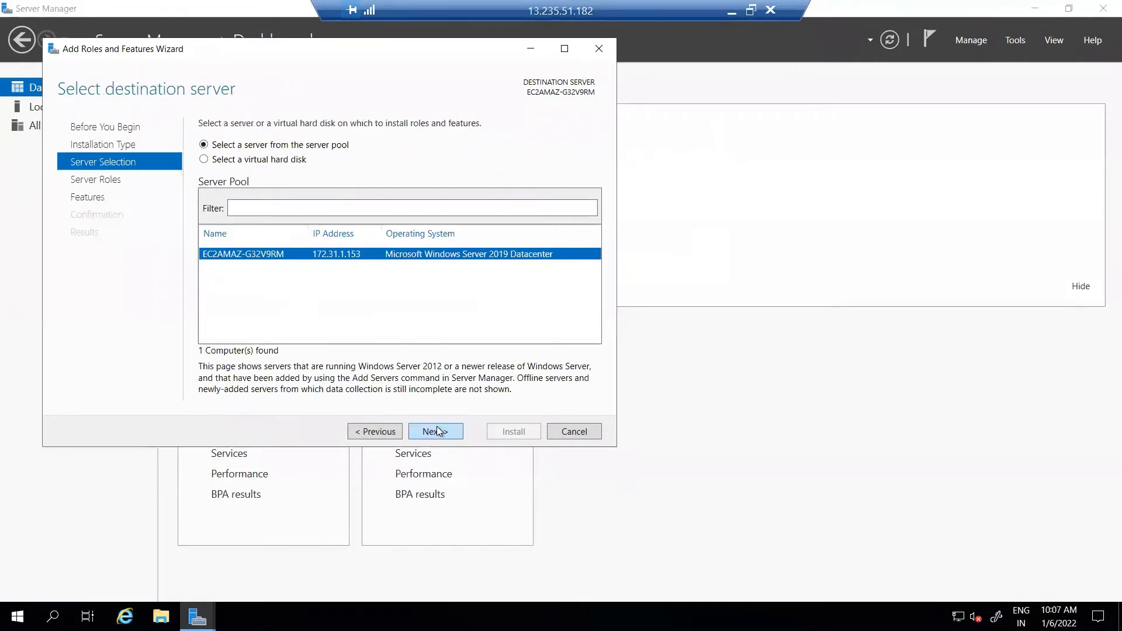
click(435, 433)
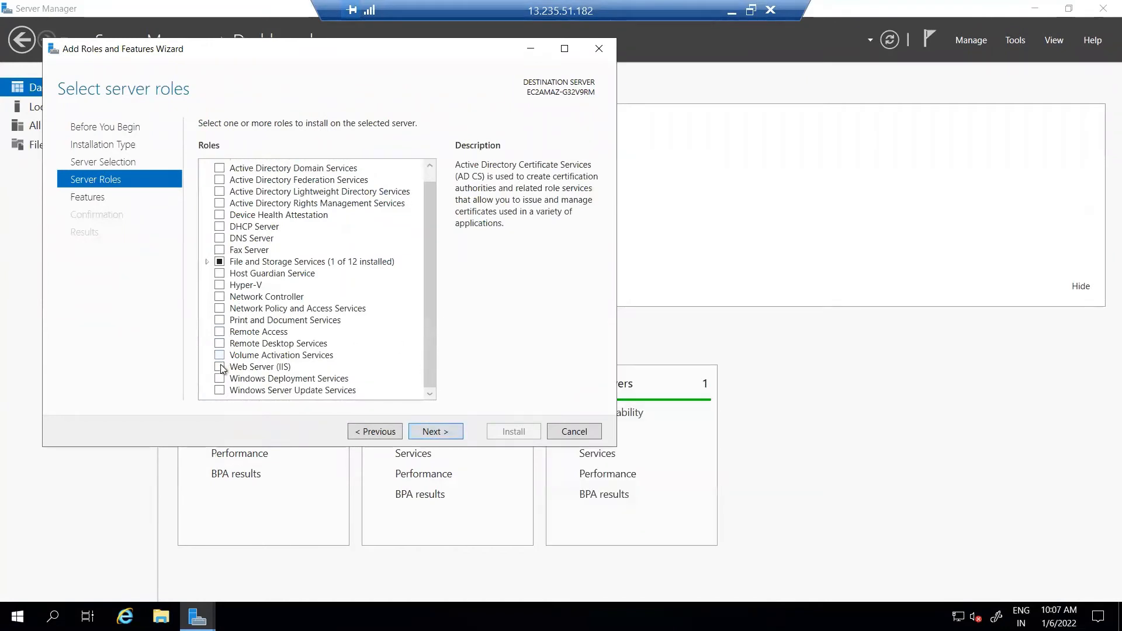
- Select Web Server (IIS) with its required features and install using default role services
click(220, 378)
click(392, 368)
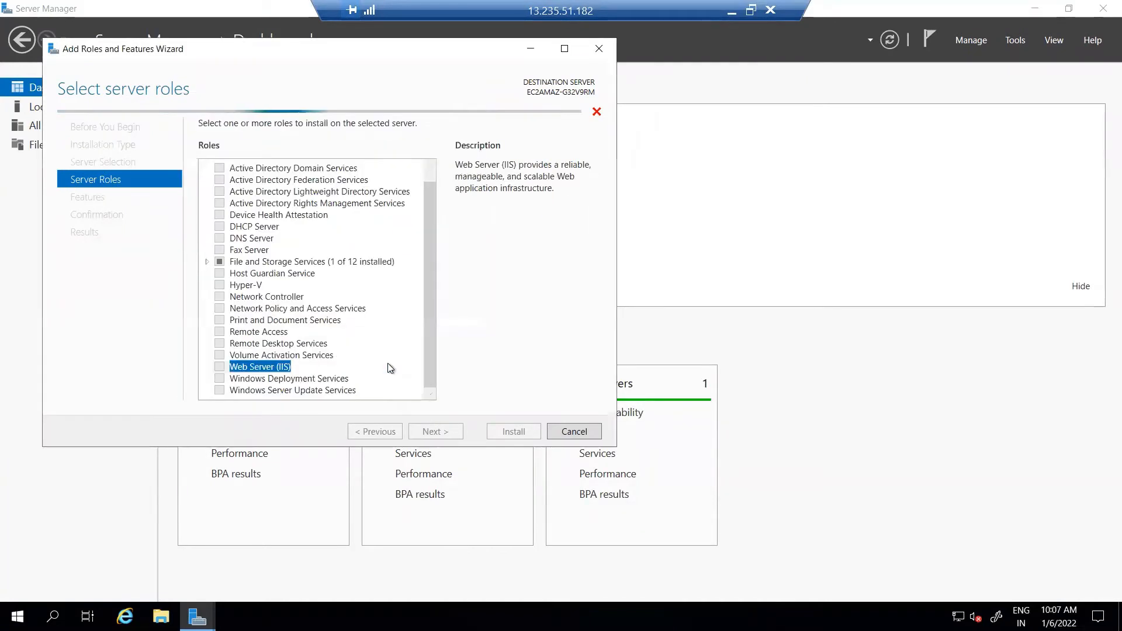
click(435, 431)
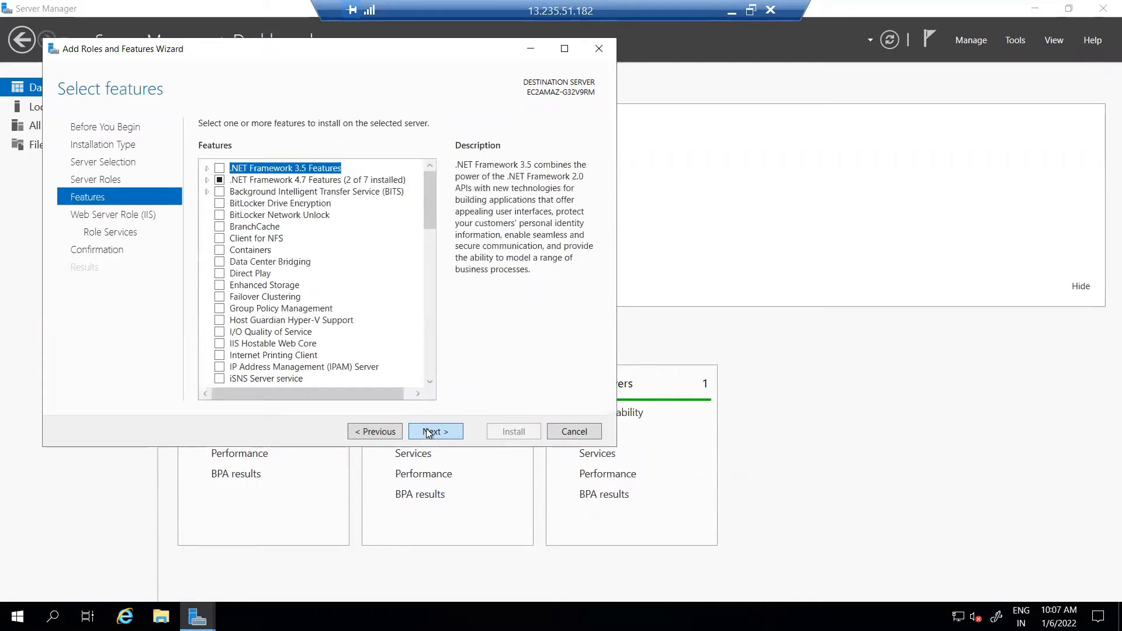
click(435, 431)
click(435, 431)
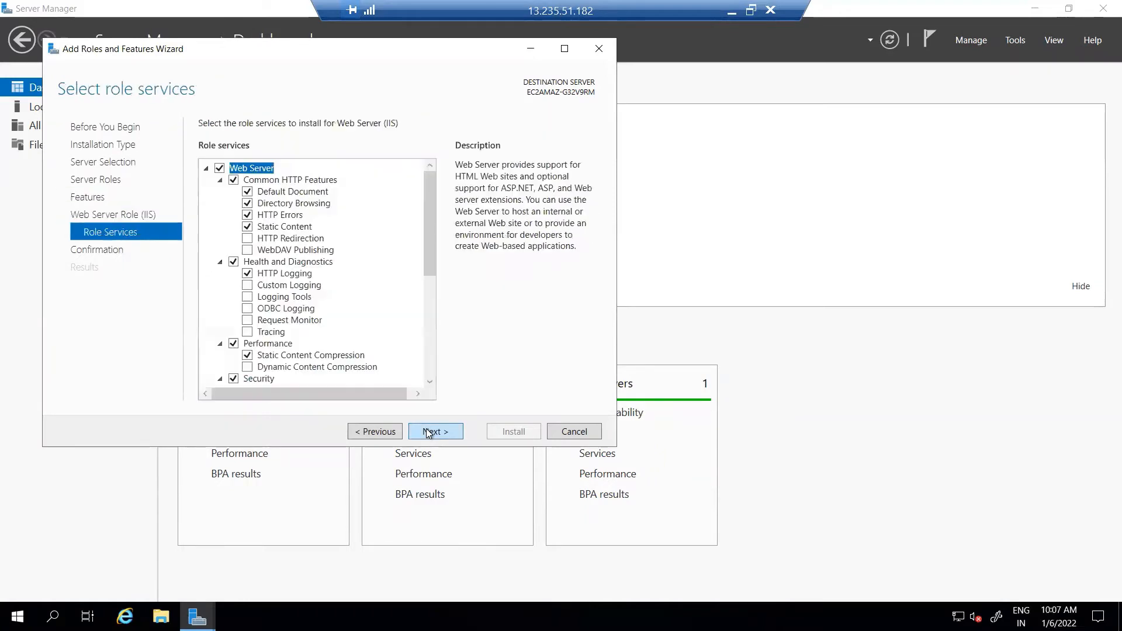
click(427, 432)
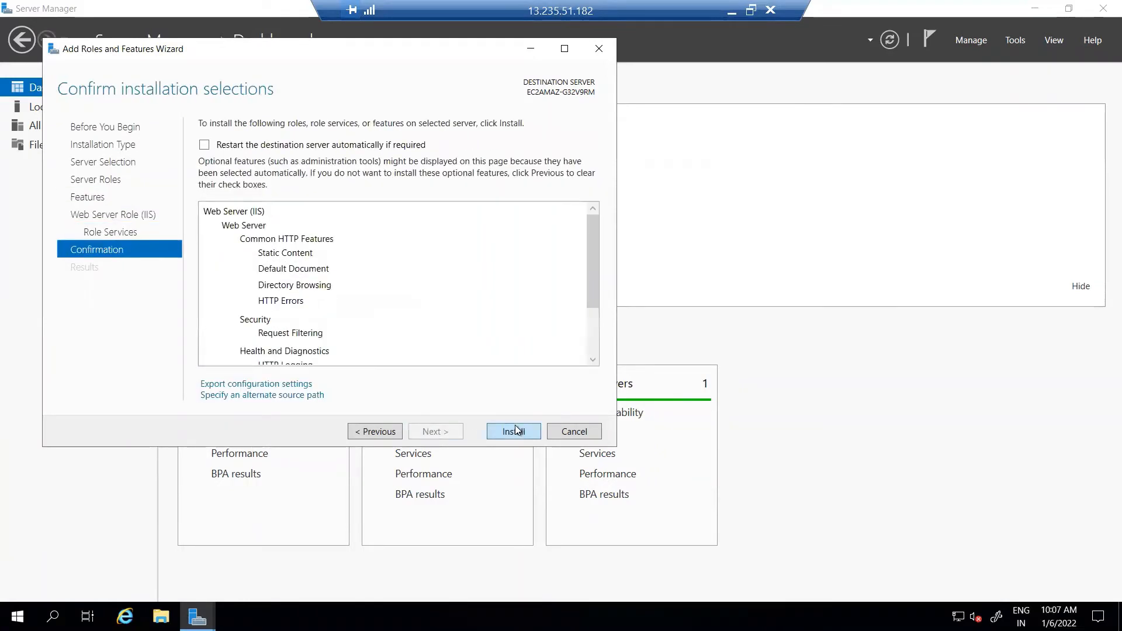
click(513, 431)
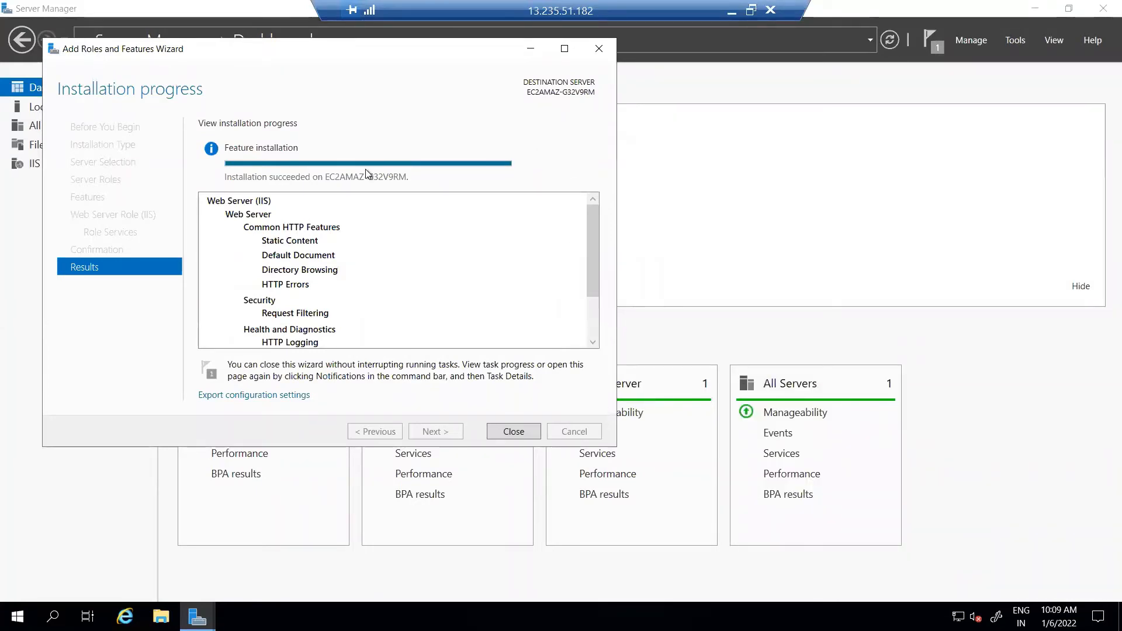
click(509, 431)
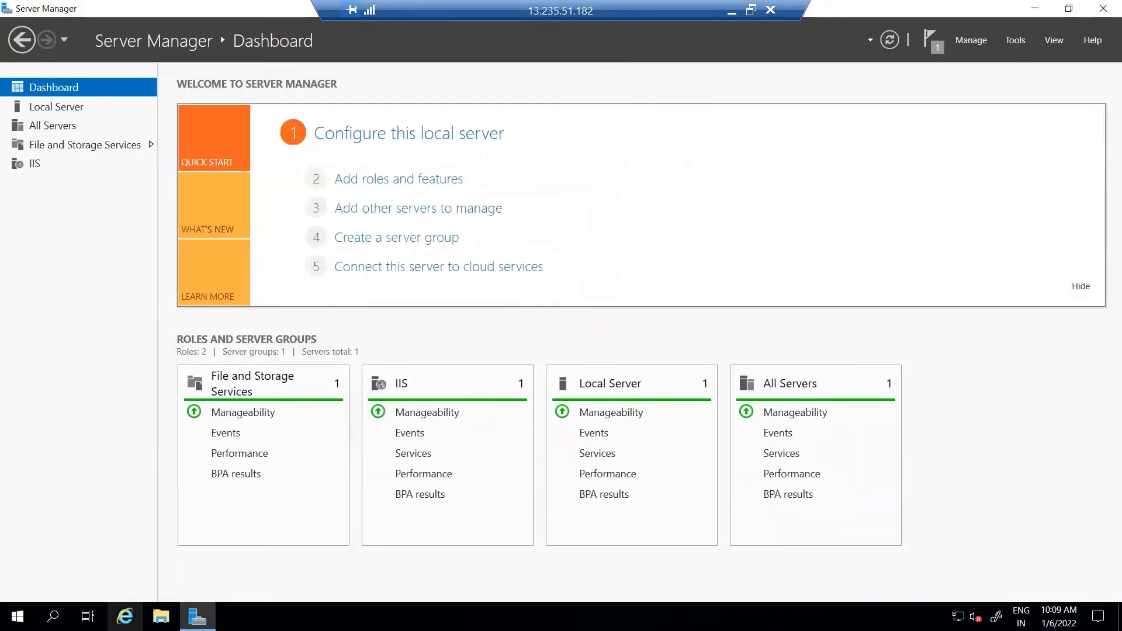
click(125, 617)
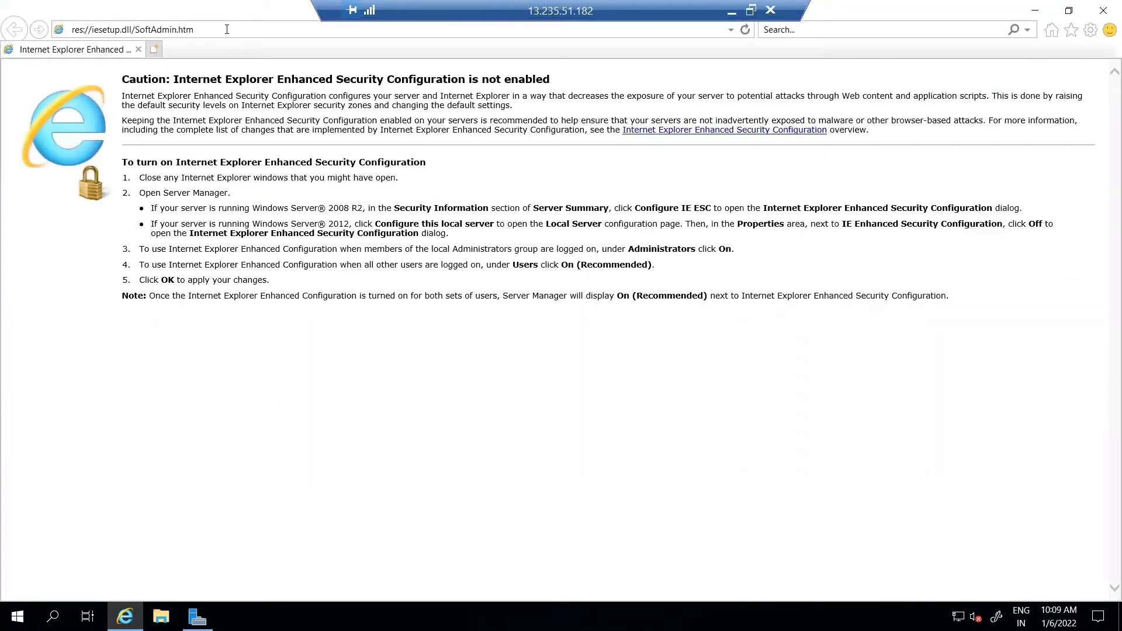
click(226, 30)
text(http)
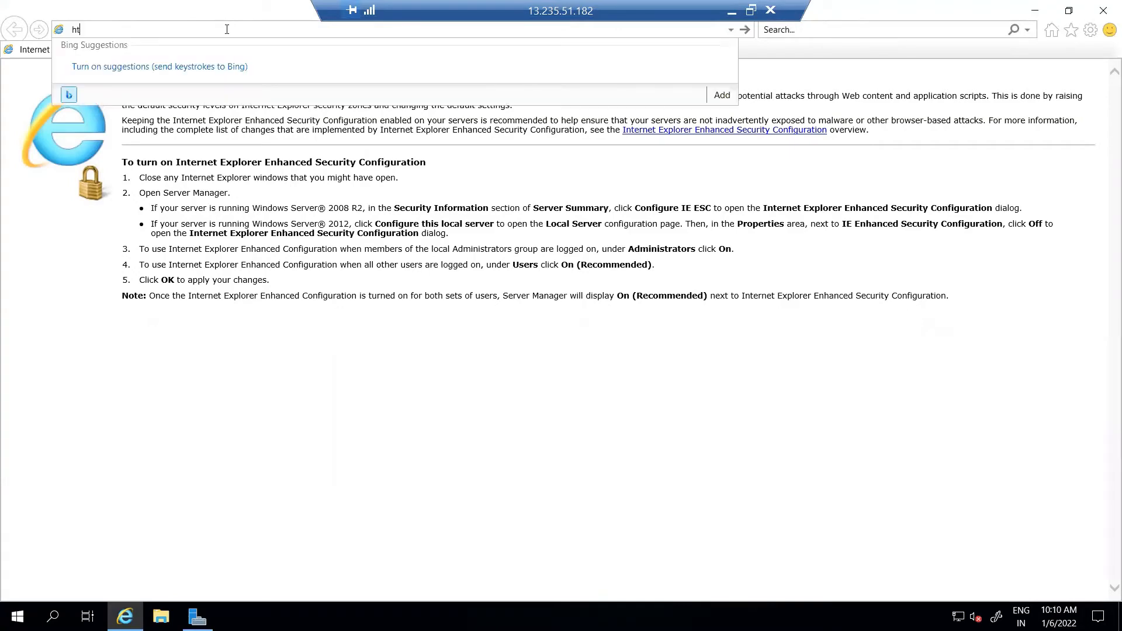
text(://localhost)
key(Return)
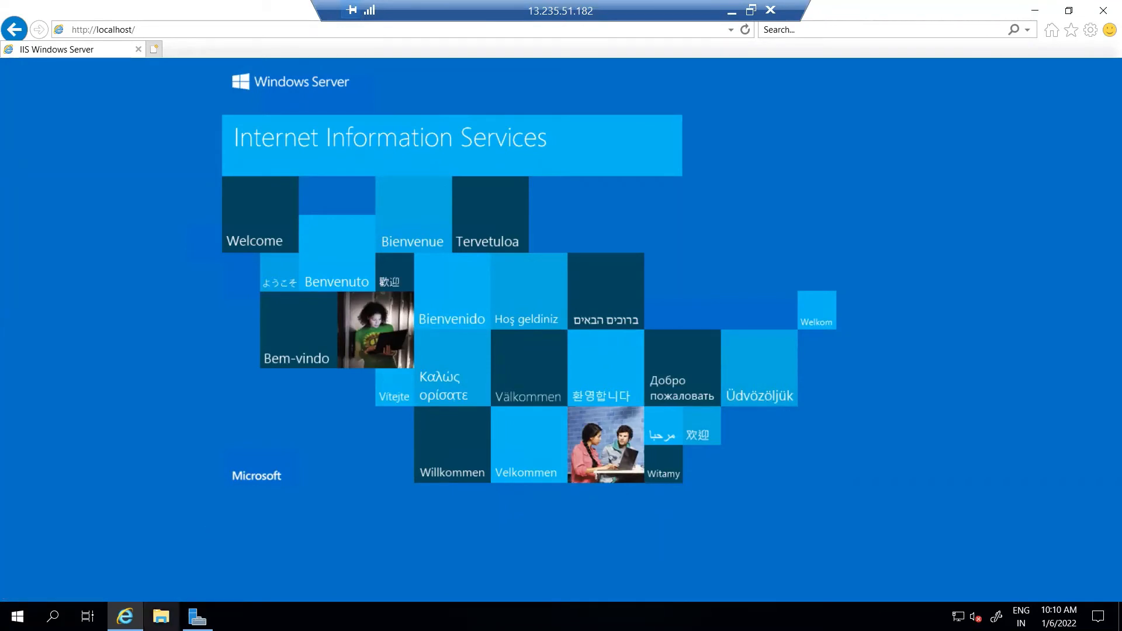
click(162, 617)
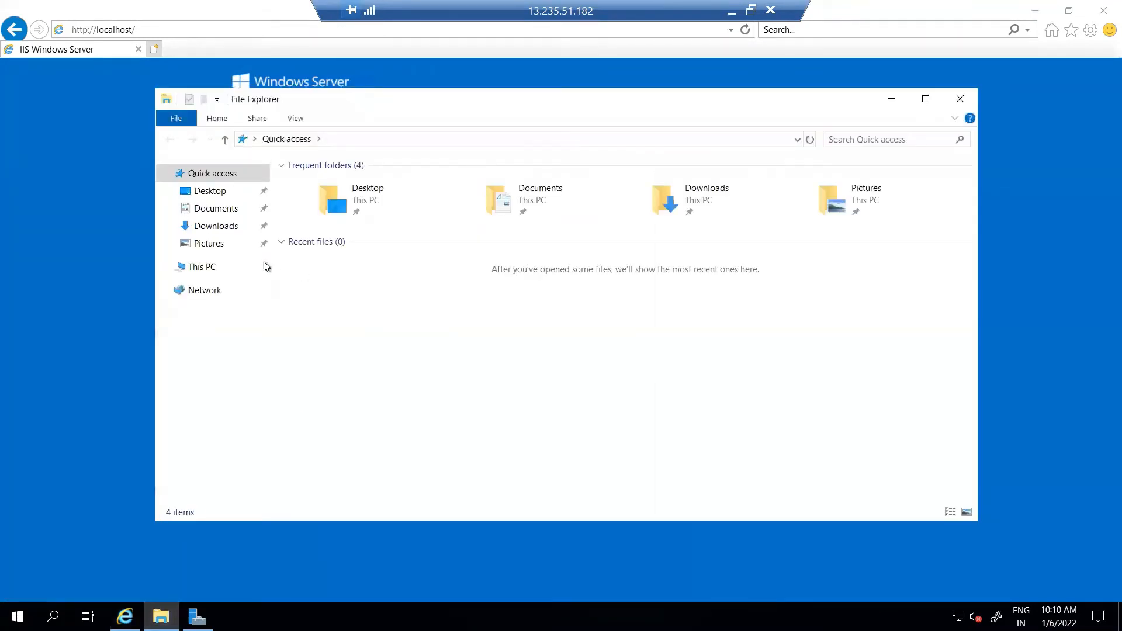
- Navigate to C:\inetpub\wwwroot and bring up the context menu for iisstart.html
click(195, 268)
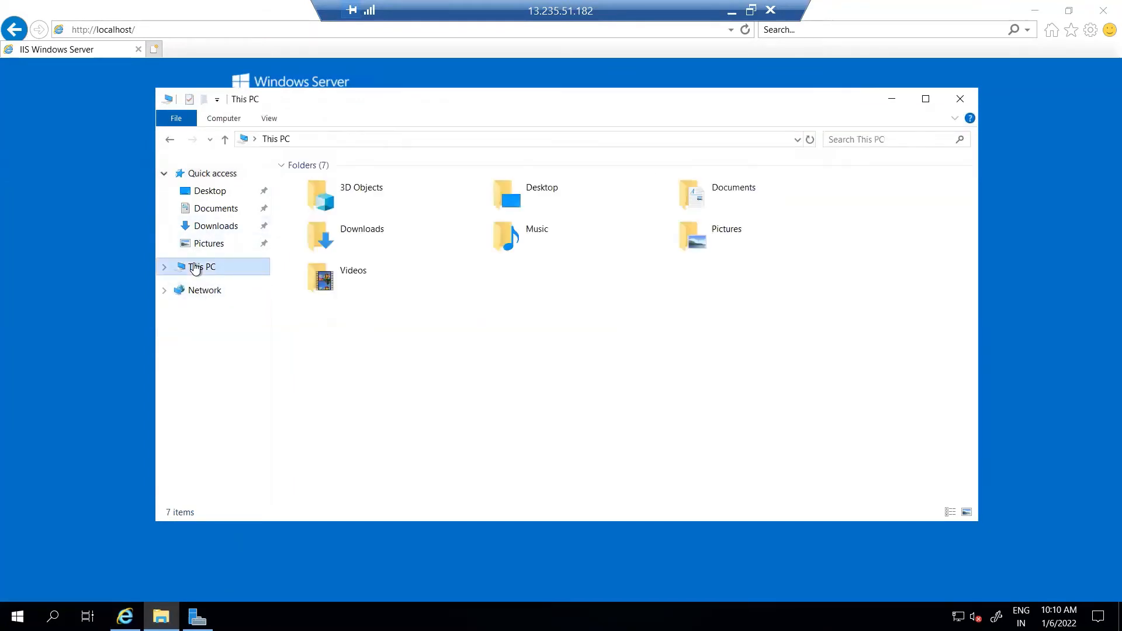
click(362, 336)
double_click(362, 335)
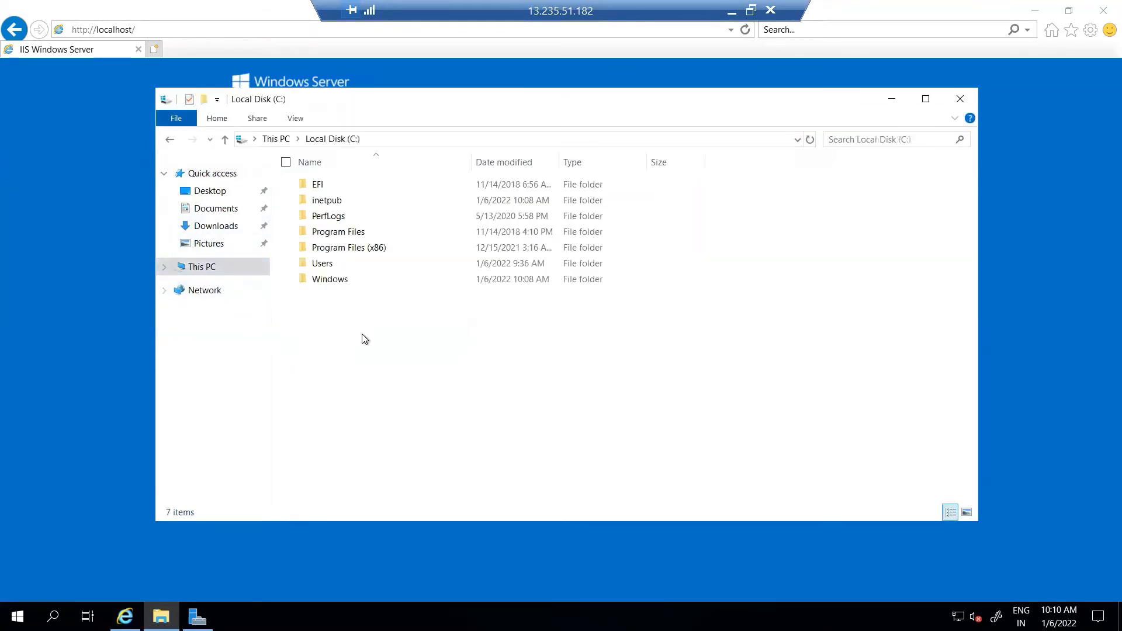
double_click(327, 200)
click(329, 249)
double_click(329, 249)
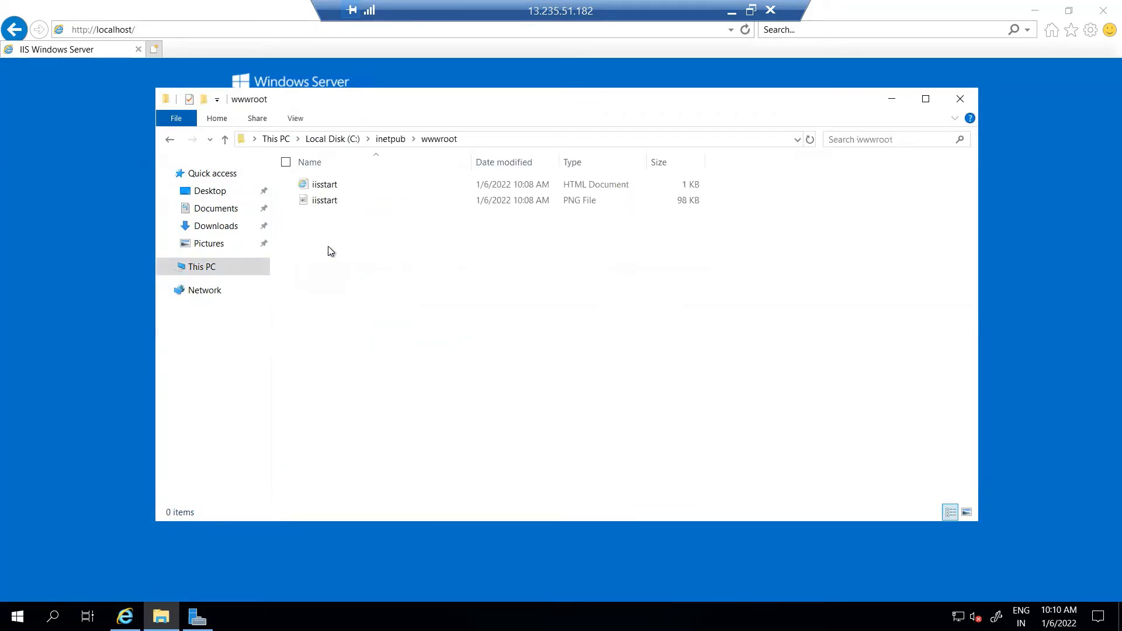
right_click(324, 184)
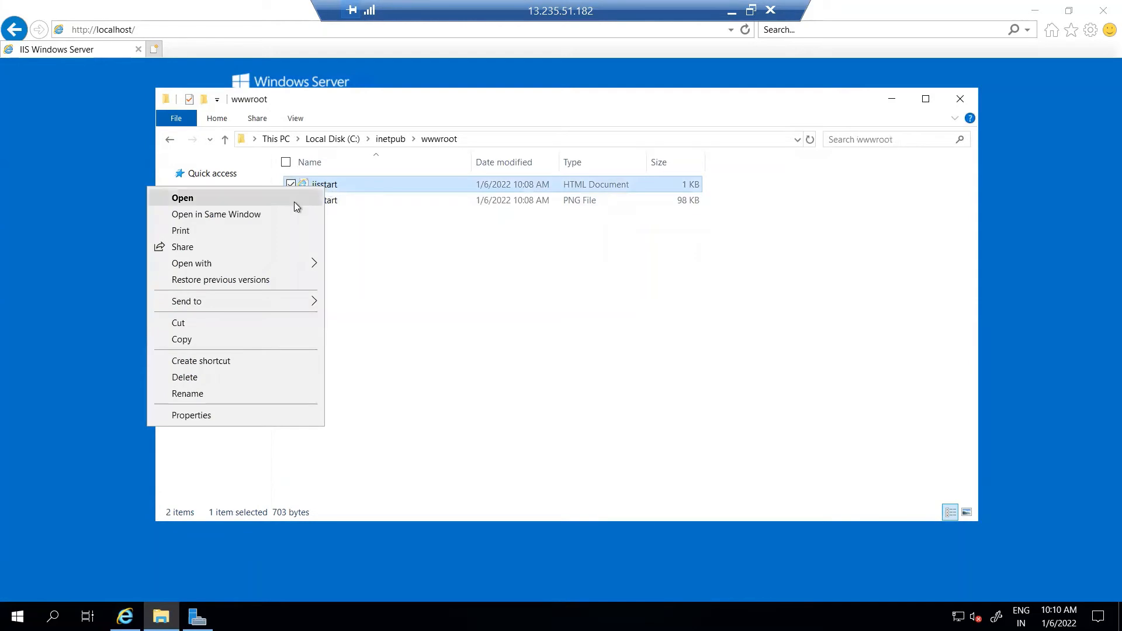
- Replace all of iisstart's HTML in Notepad with 'THis is demo windows 2019 server' and save
mouse_move(272, 261)
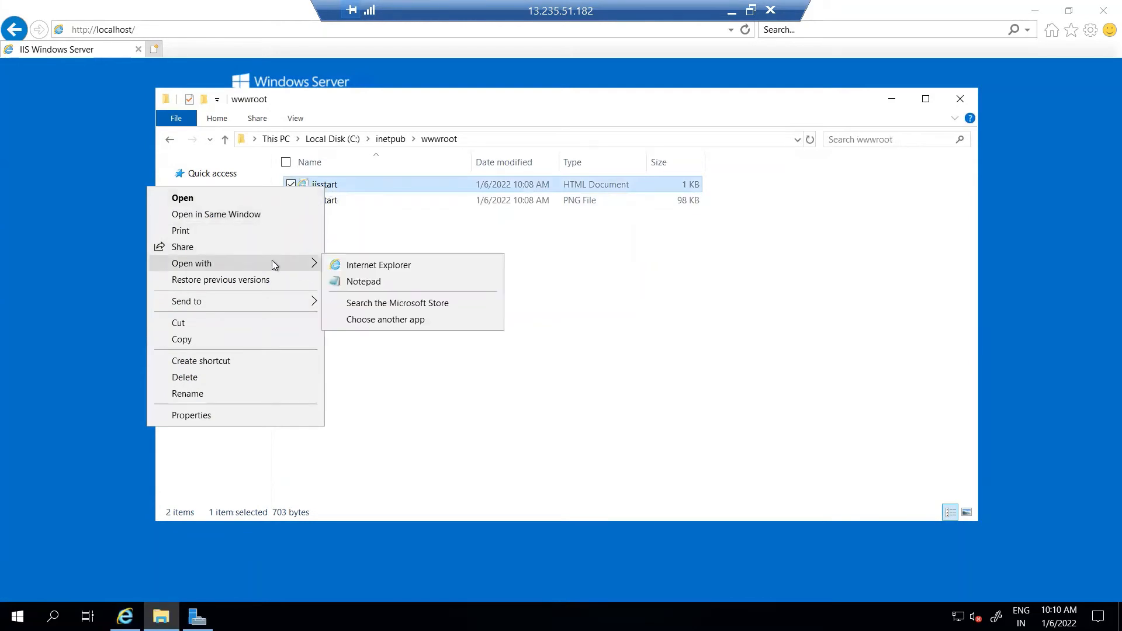
click(341, 280)
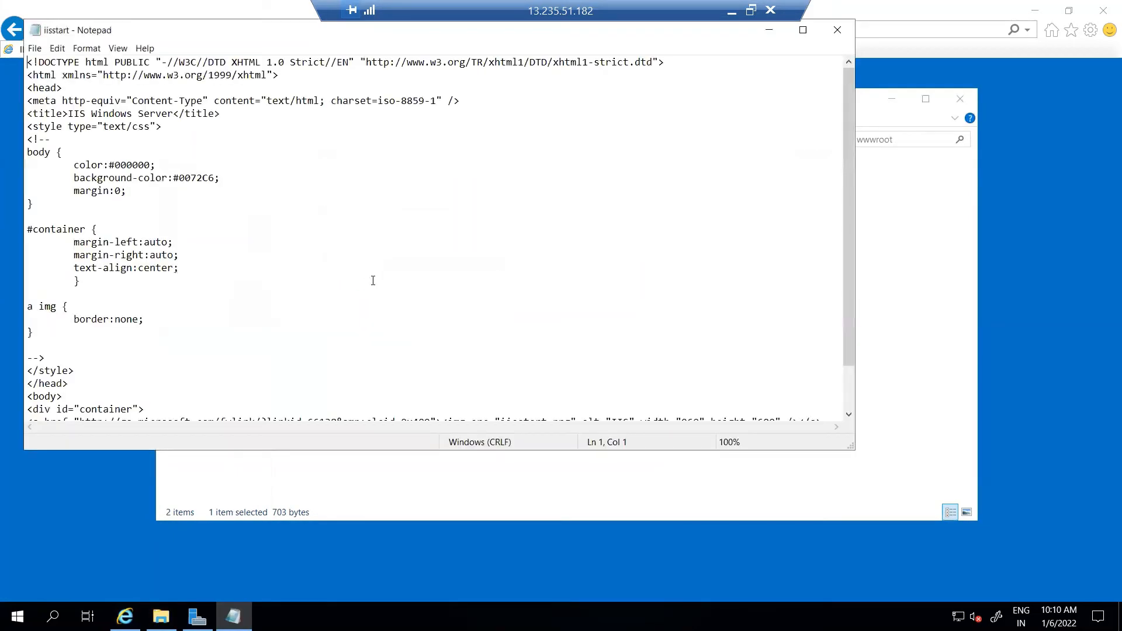
key(ctrl+a)
key(Delete)
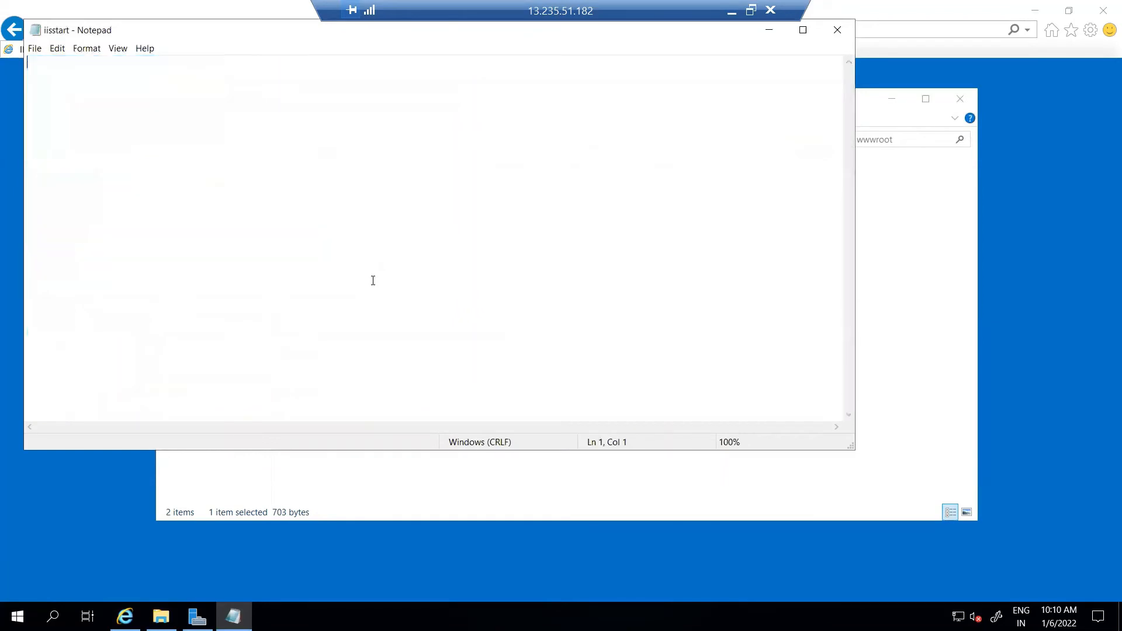
text(THis is demo windows)
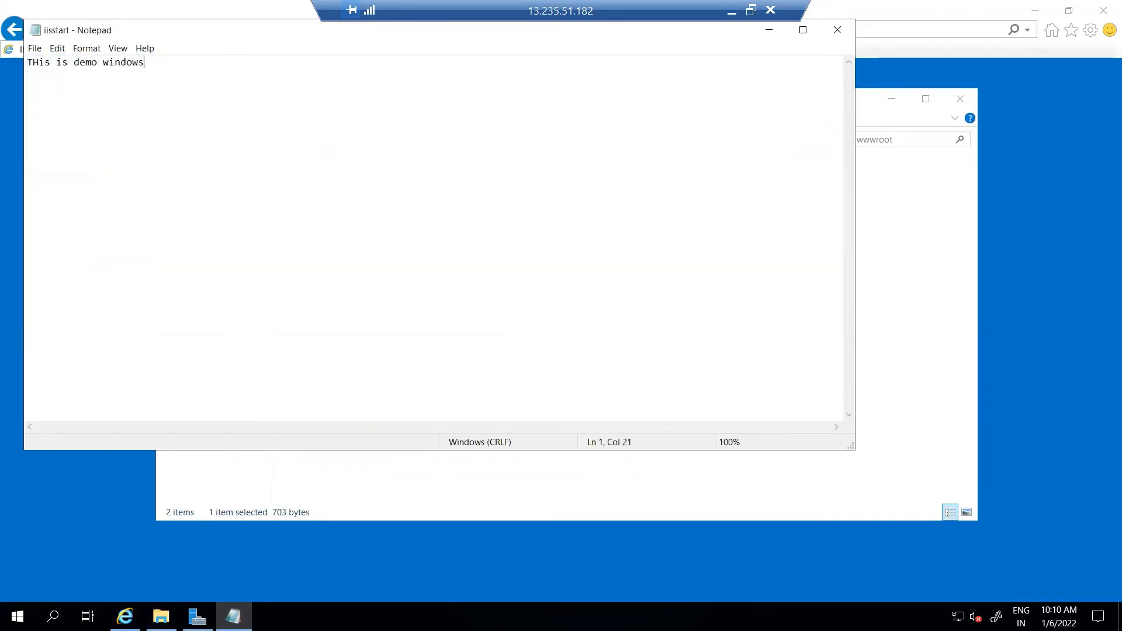
text( 2019 server)
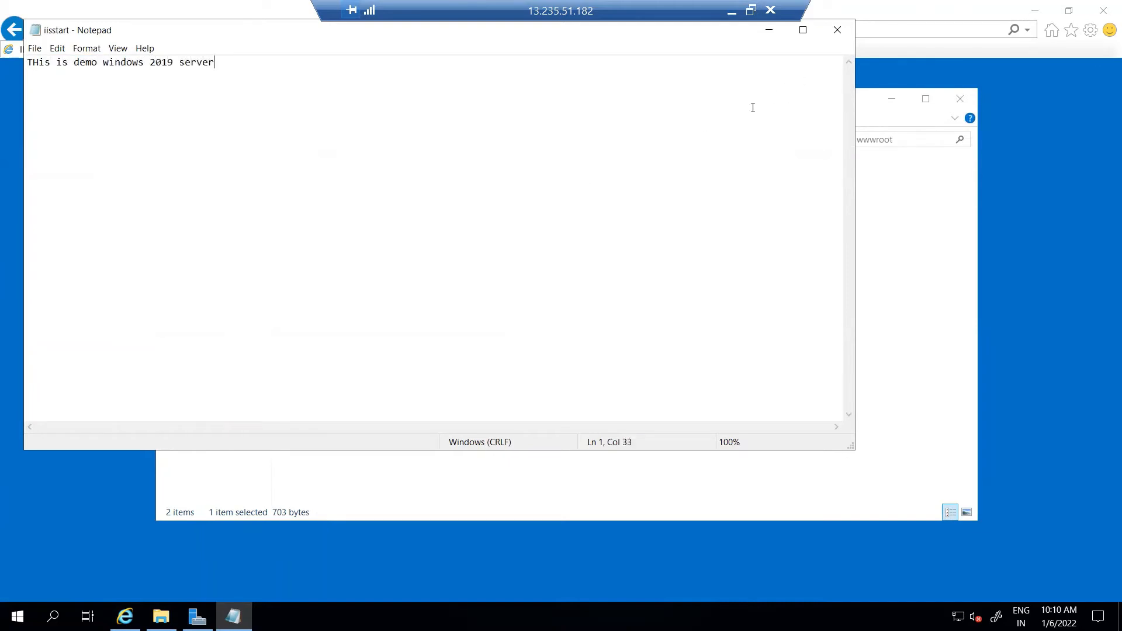
click(838, 30)
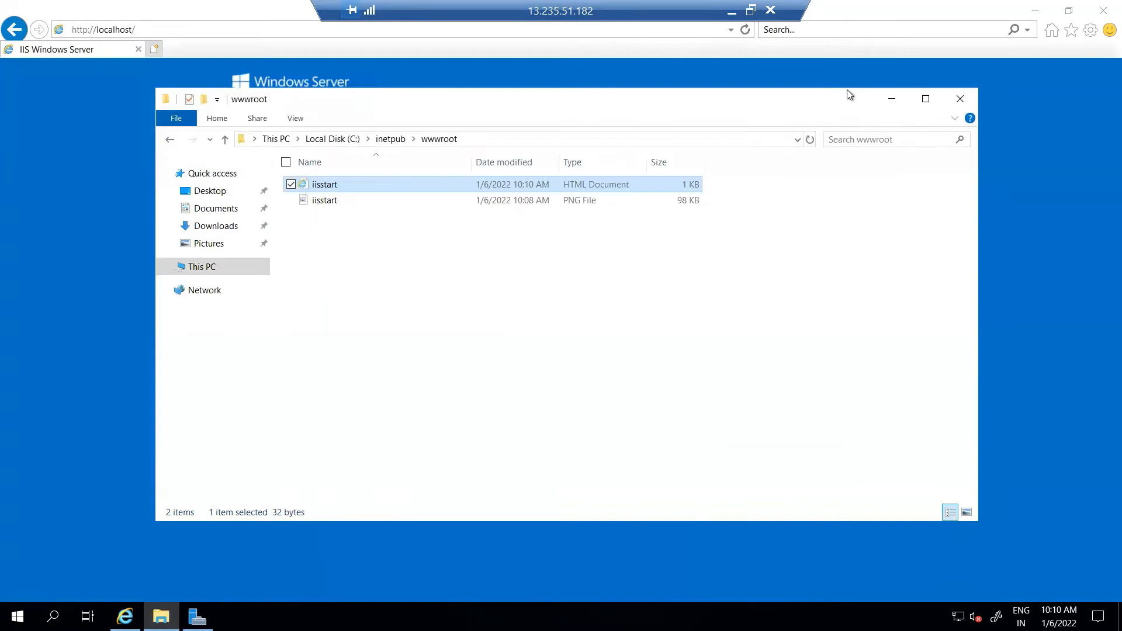
click(956, 105)
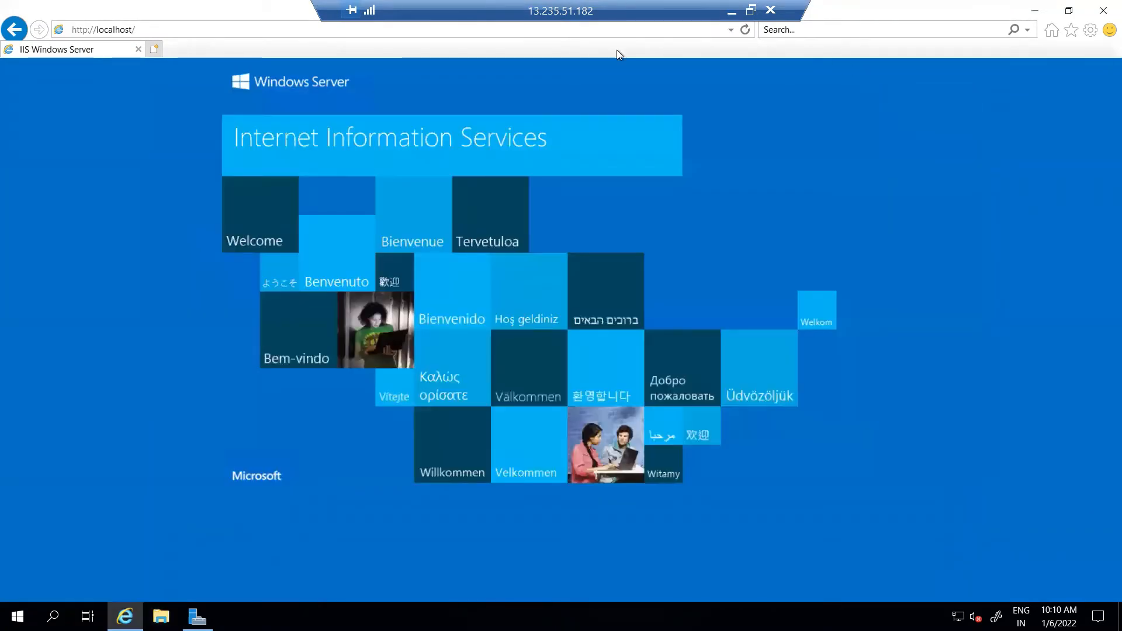
click(241, 27)
key(Return)
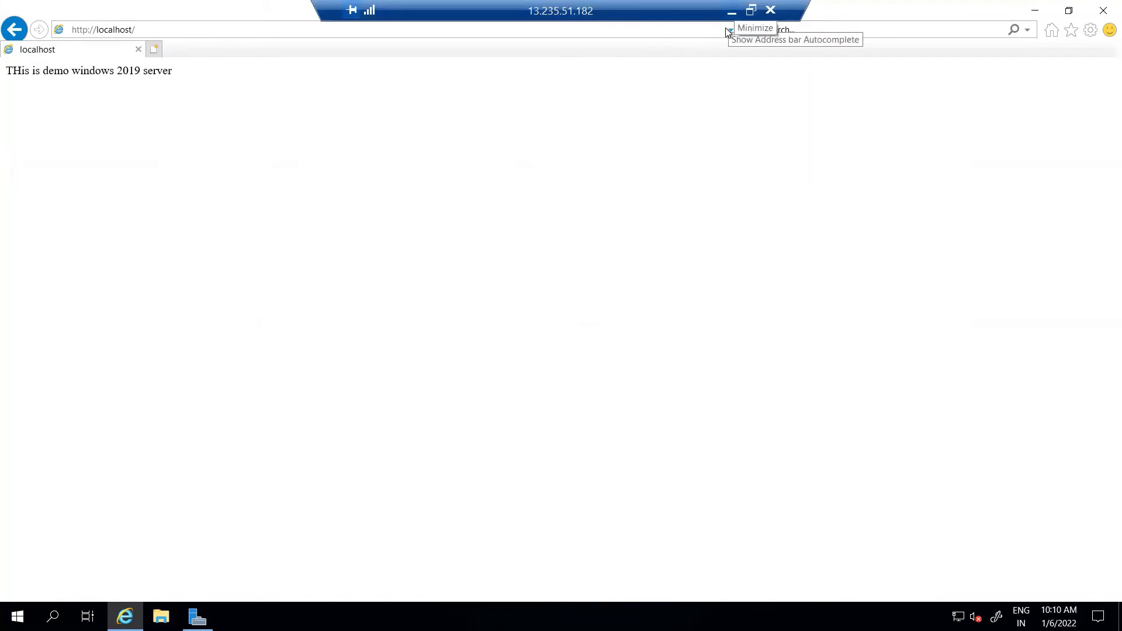
click(731, 11)
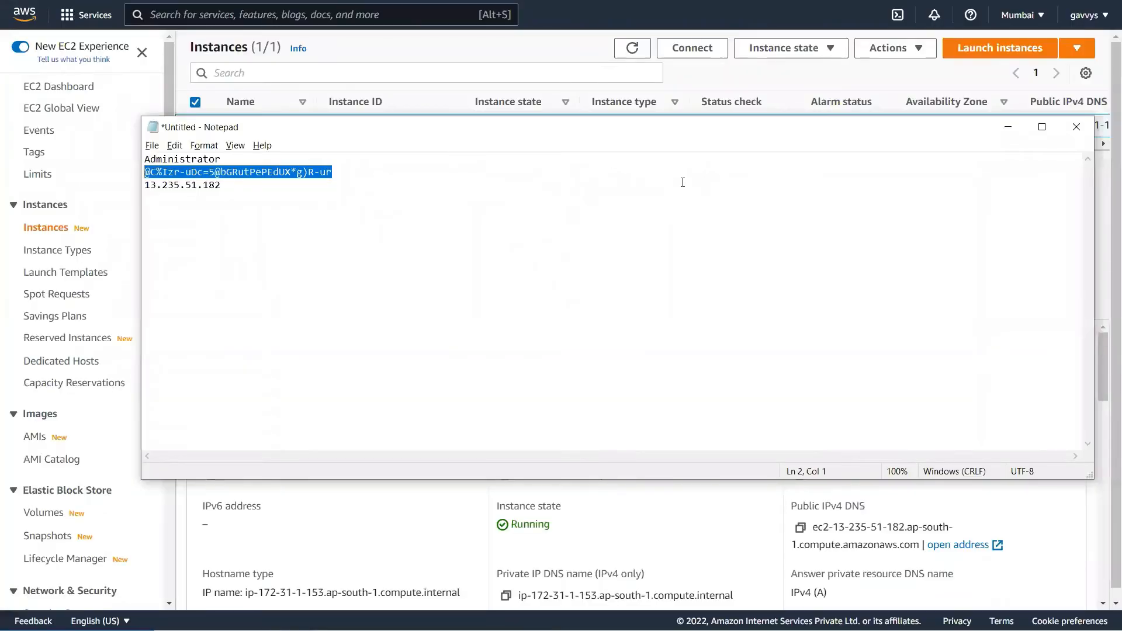
- Hide the local notes window and put the browser in full screen
drag(222, 185, 144, 186)
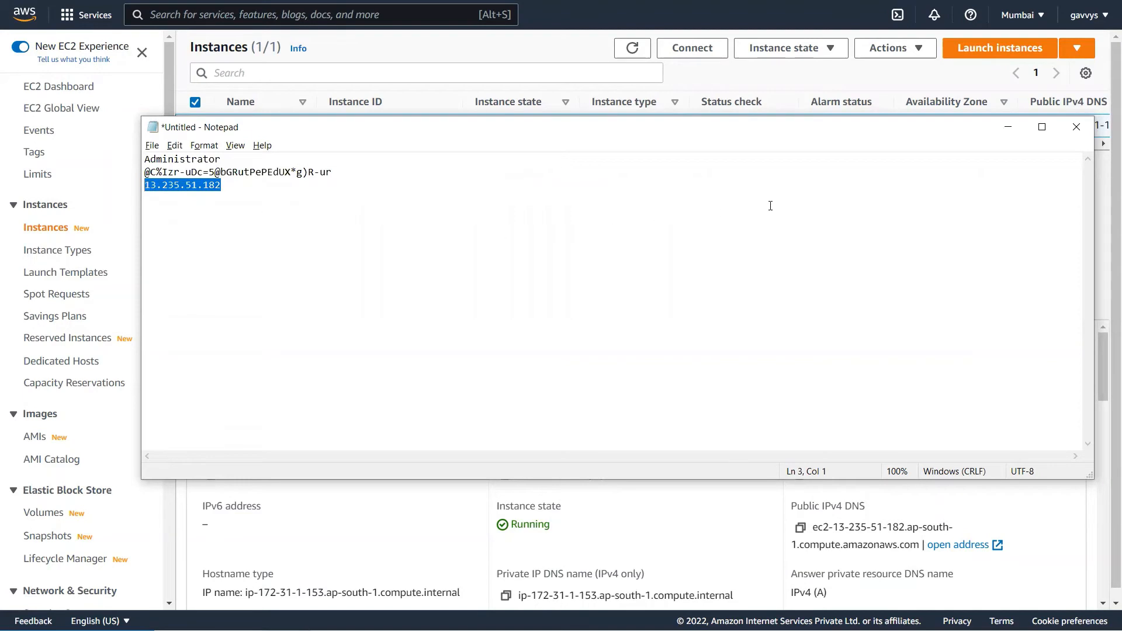
click(1007, 127)
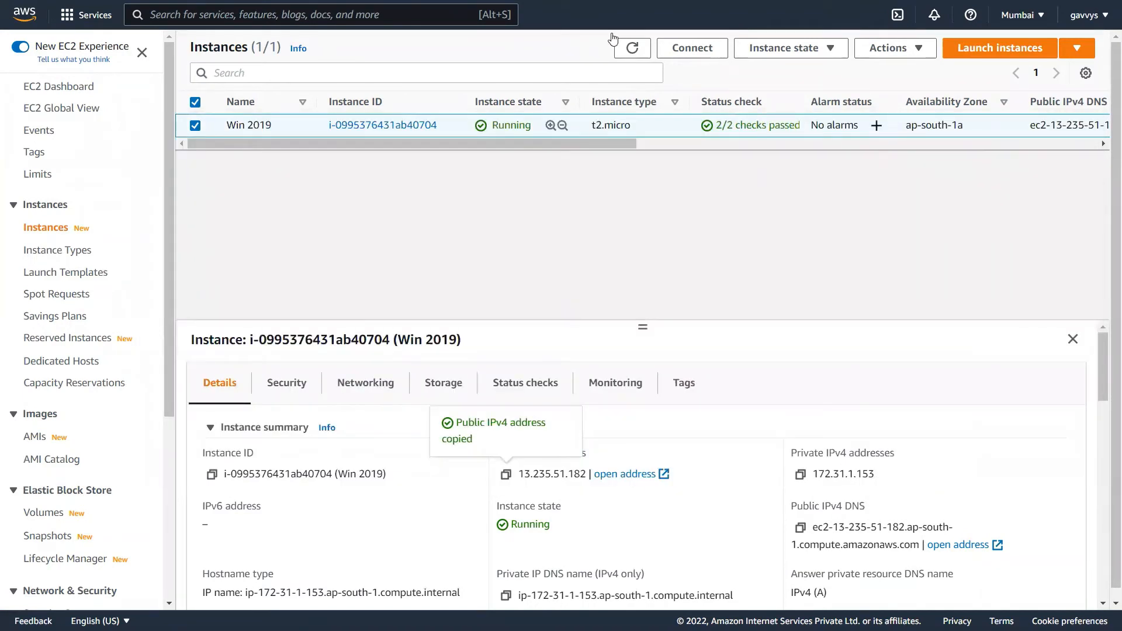
key(F11)
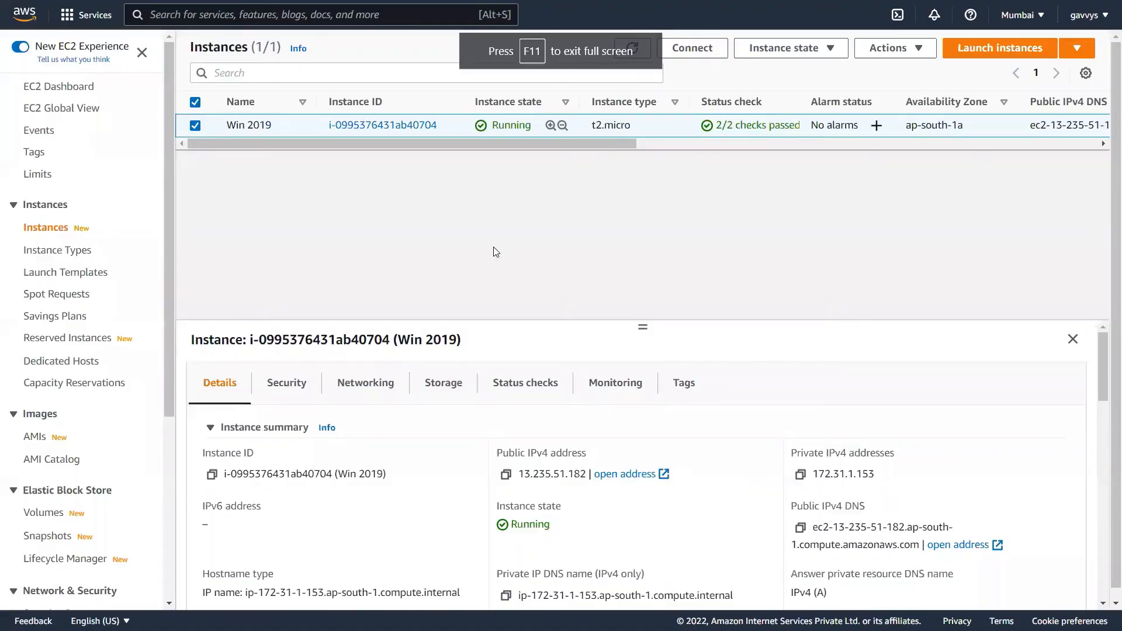
- Copy Win 2019's public IPv4 address and switch to the blank Chrome tab
click(506, 474)
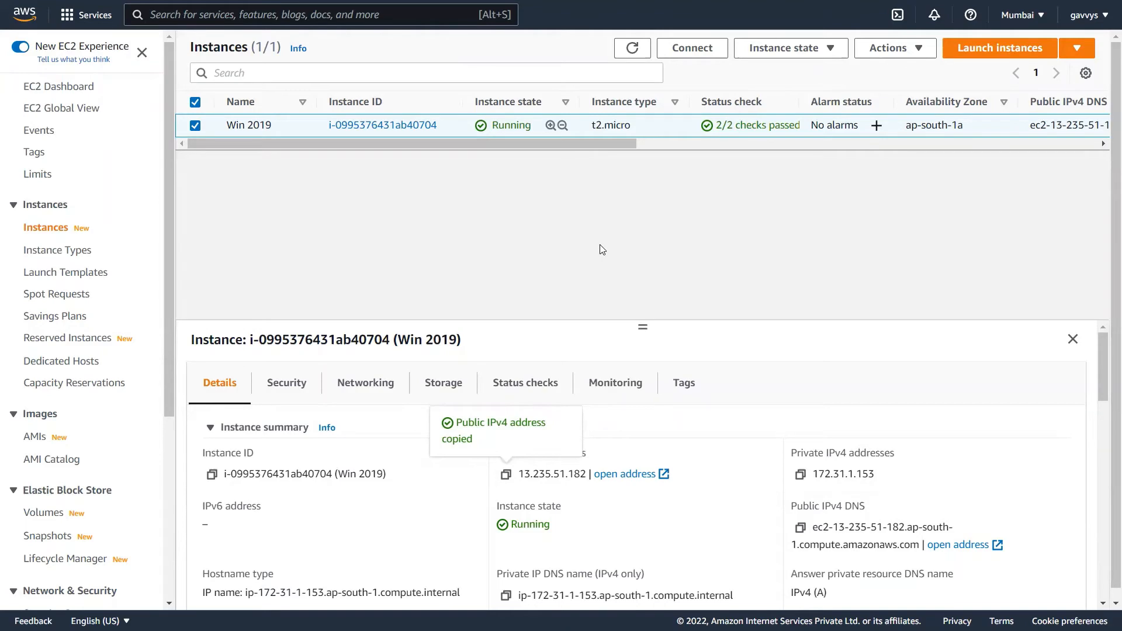
key(alt+Tab)
click(669, 204)
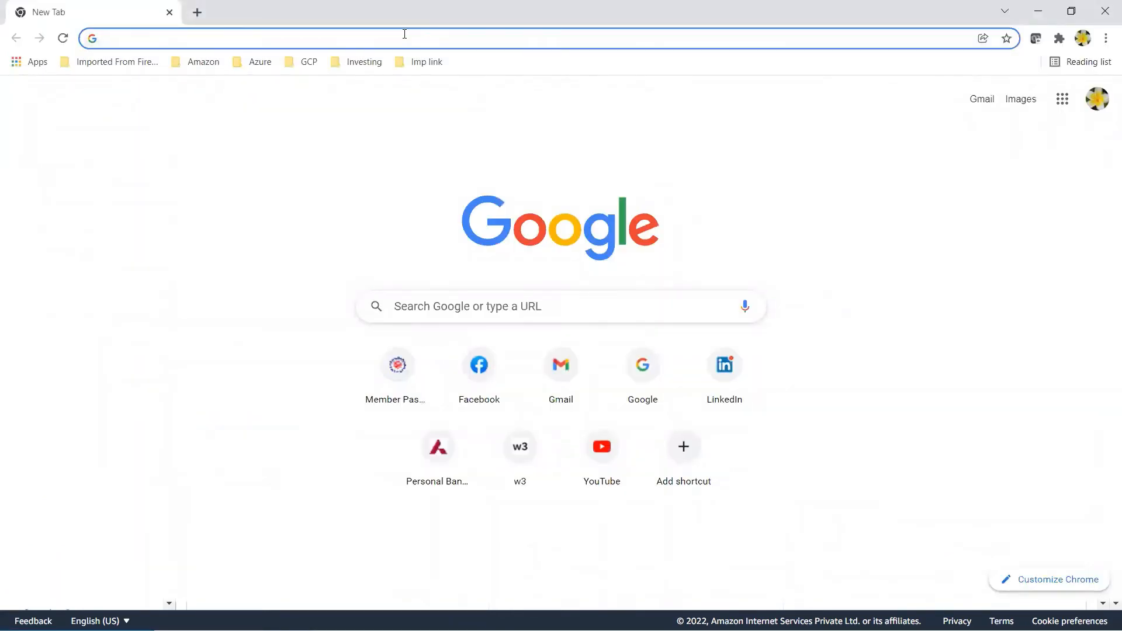
- Load 13.235.51.182 in Chrome to confirm the demo page is served, then return to EC2 Instances
key(ctrl+v)
key(Return)
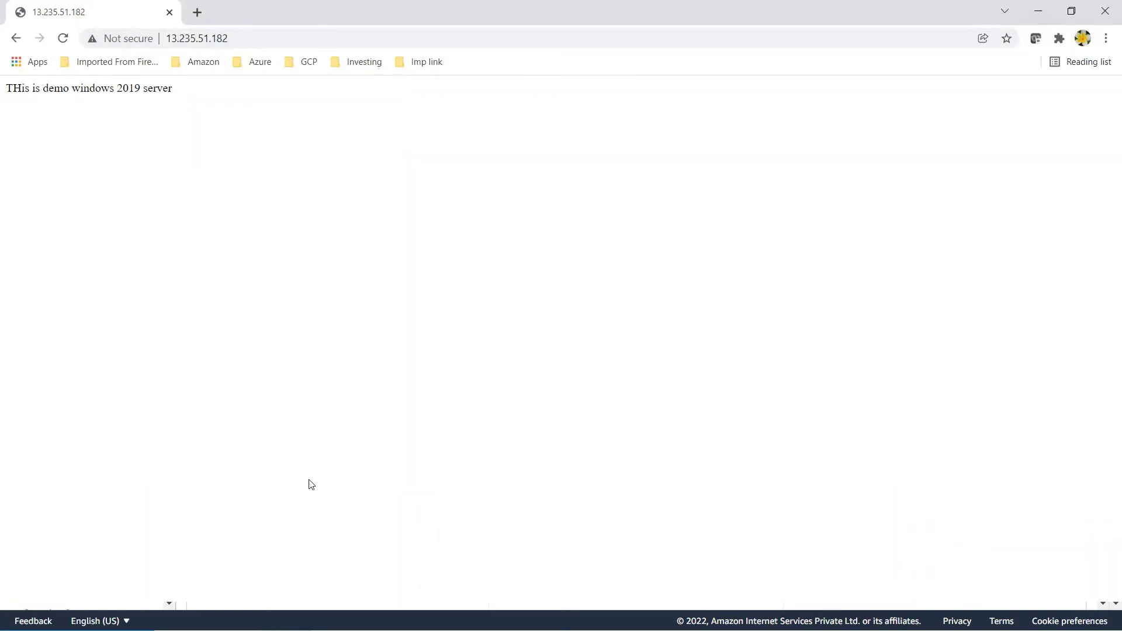
key(alt+Tab)
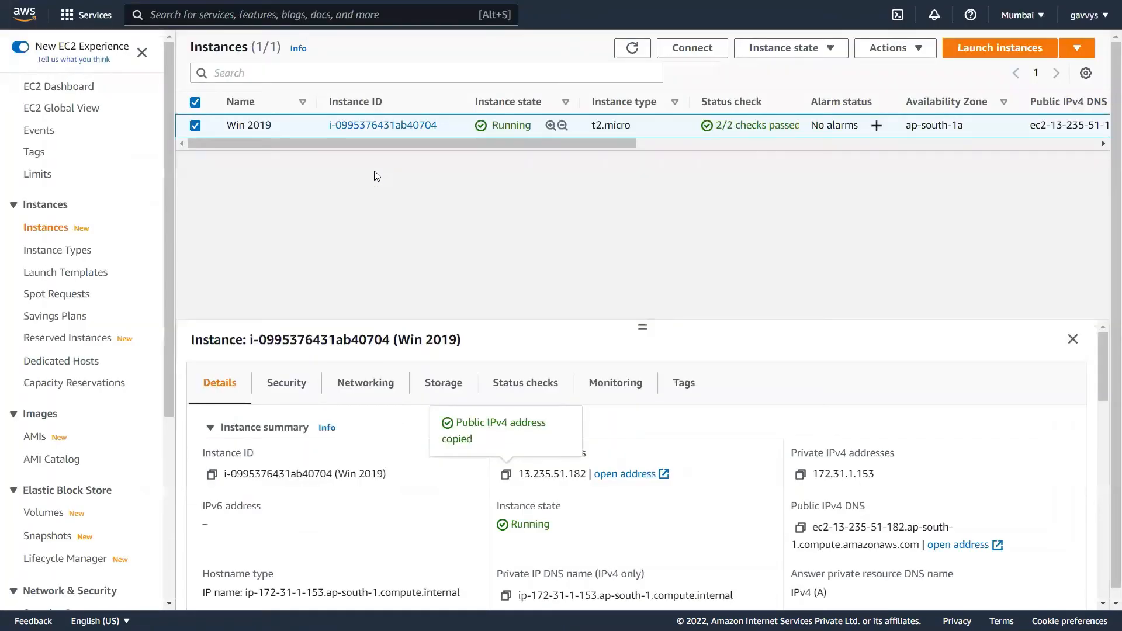
click(377, 176)
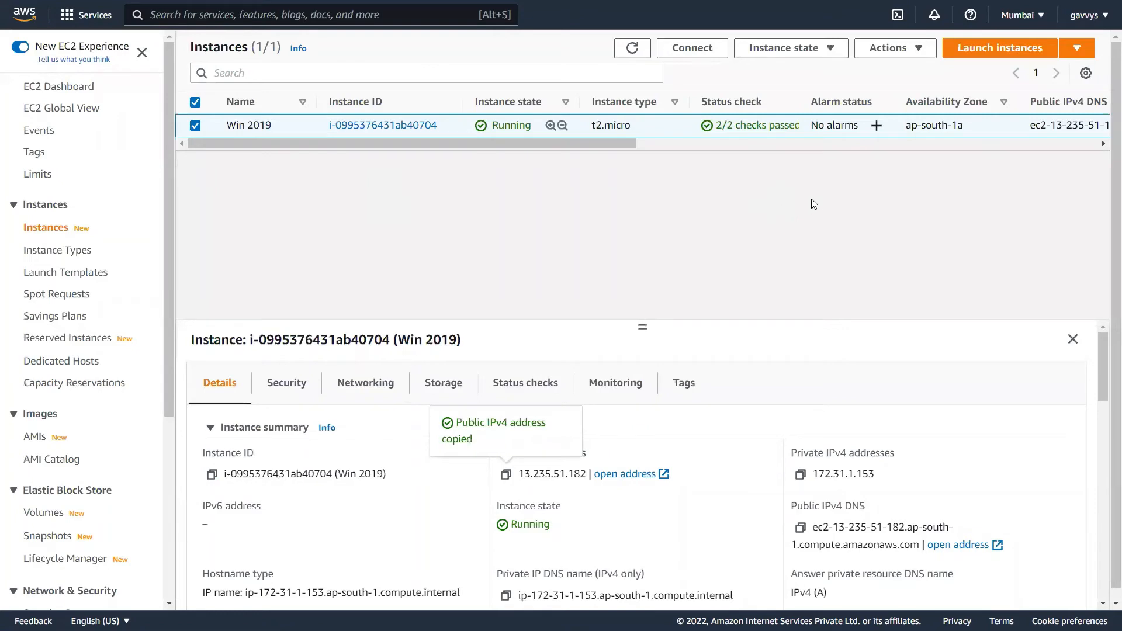